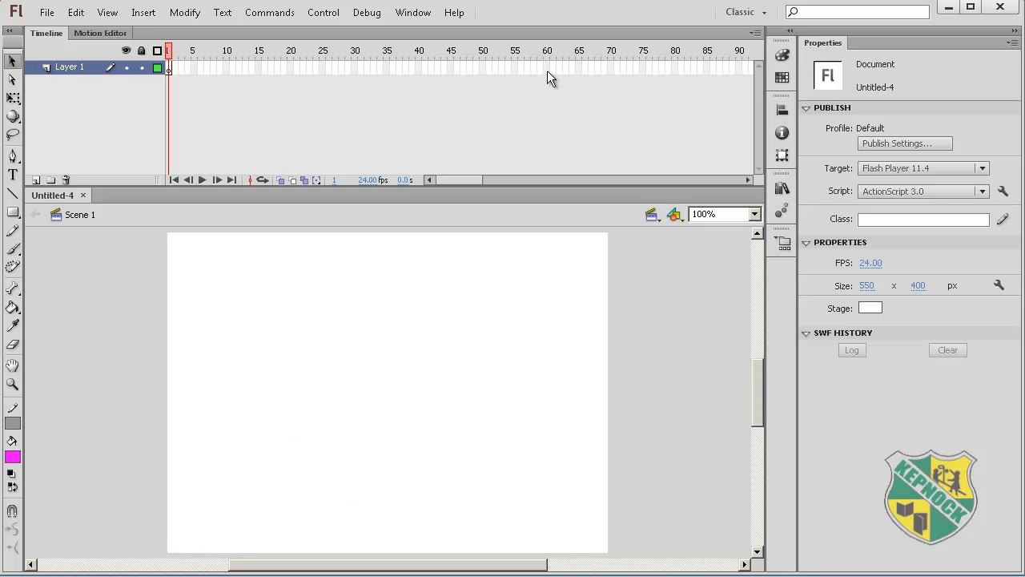
Step: Switch the workspace layout to Animator, and from there to Designer
{"action": "left_click", "coordinate": [745, 12]}
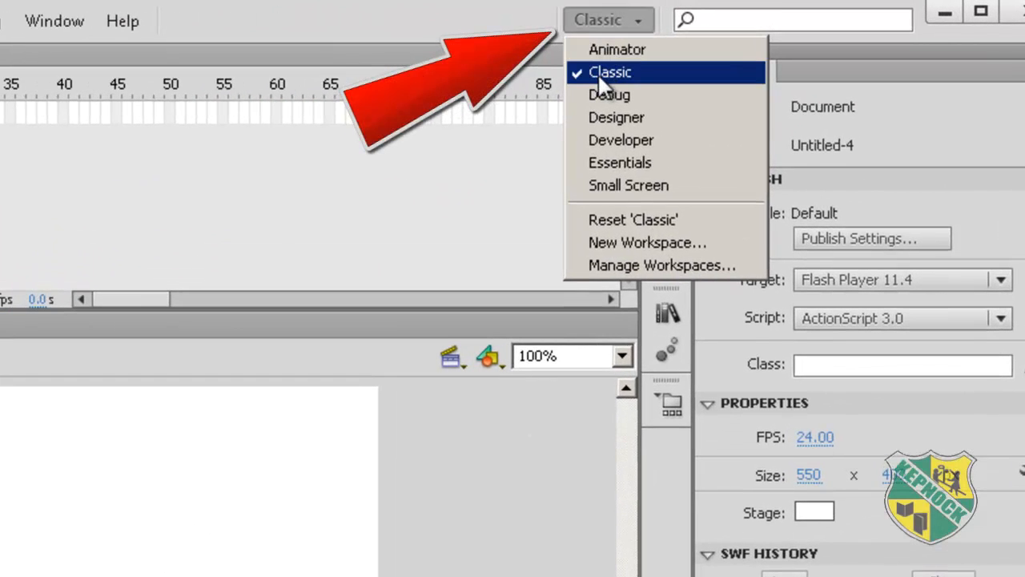
{"action": "left_click", "coordinate": [617, 49]}
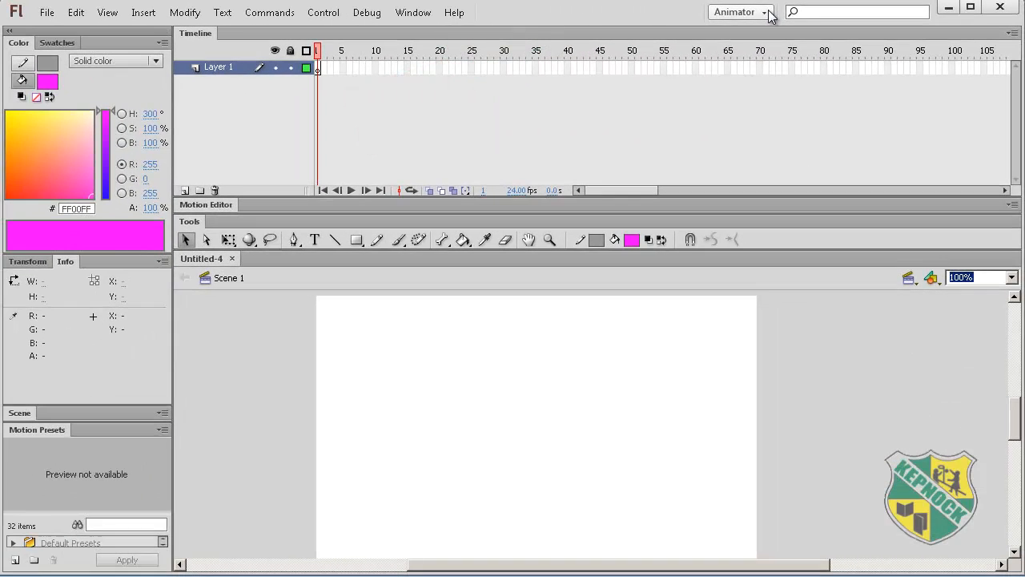
{"action": "left_click", "coordinate": [632, 21]}
{"action": "left_click", "coordinate": [748, 72]}
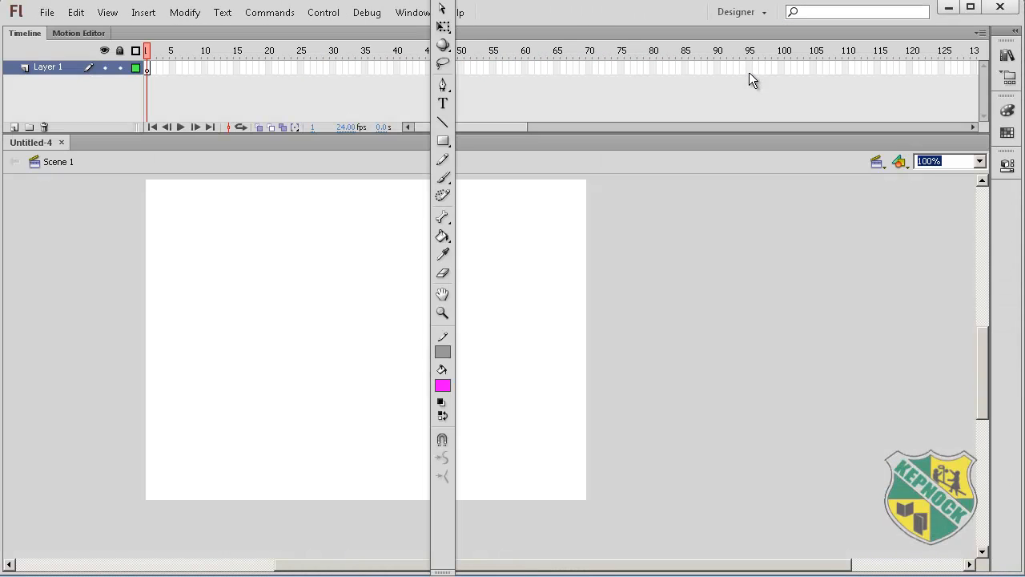
Step: Dock the floating Tools panel below the timeline, and reset the Designer workspace to its default layout
{"action": "left_click_drag", "start_coordinate": [442, 3], "coordinate": [46, 157]}
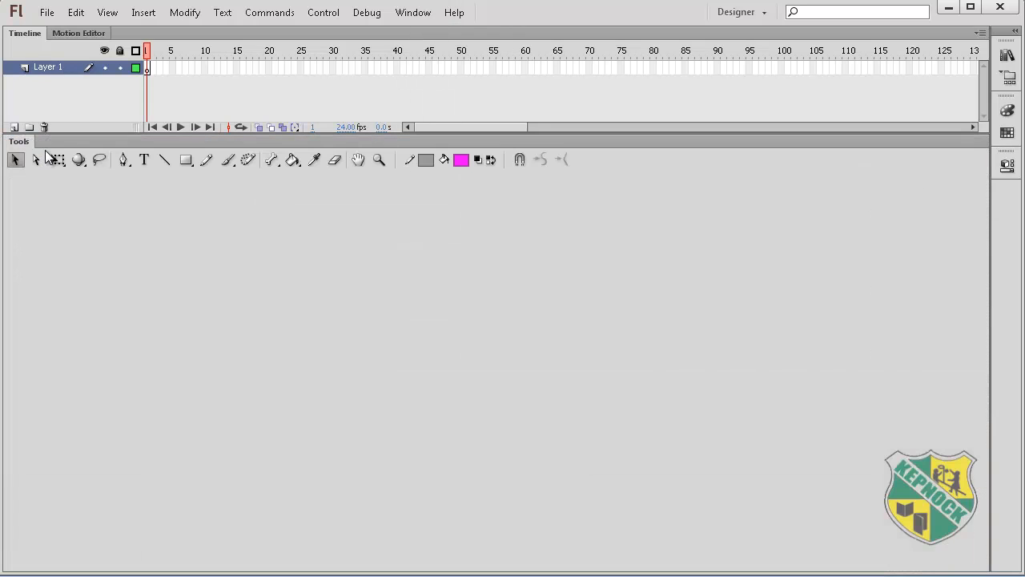
{"action": "left_click", "coordinate": [761, 13]}
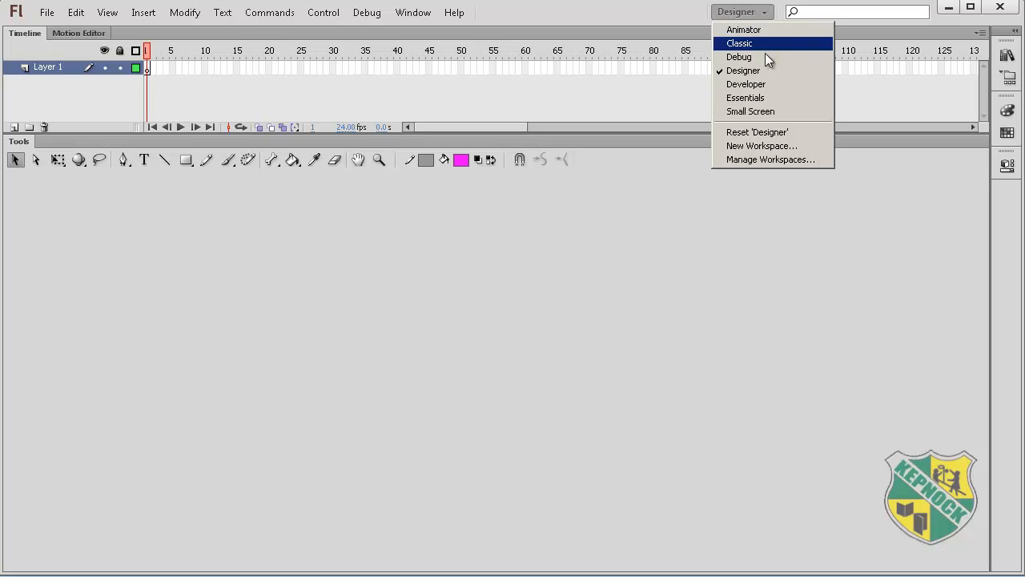
{"action": "left_click", "coordinate": [757, 135]}
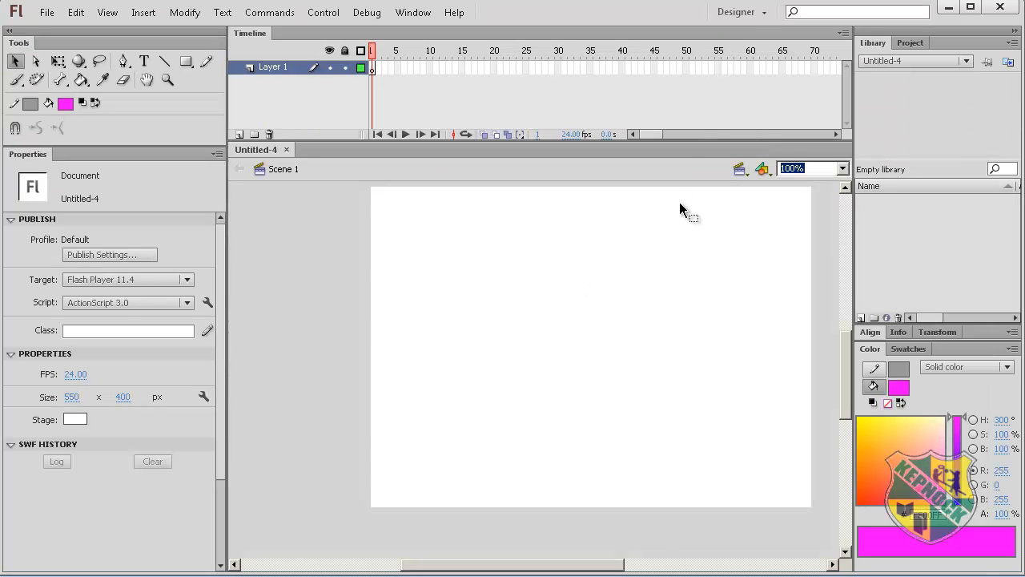
Step: Return to the Classic workspace layout
{"action": "left_click", "coordinate": [765, 12]}
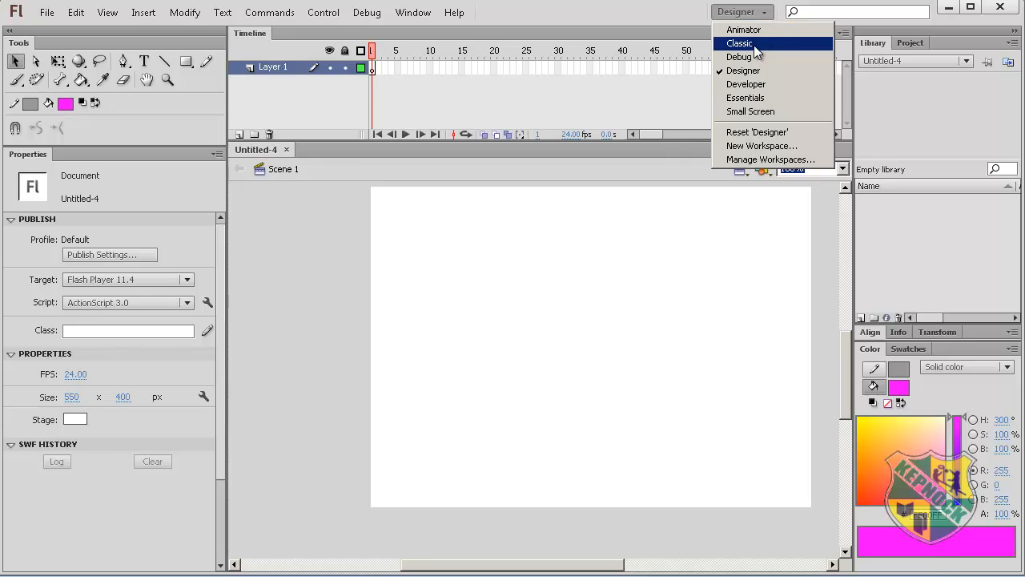
{"action": "left_click", "coordinate": [756, 44]}
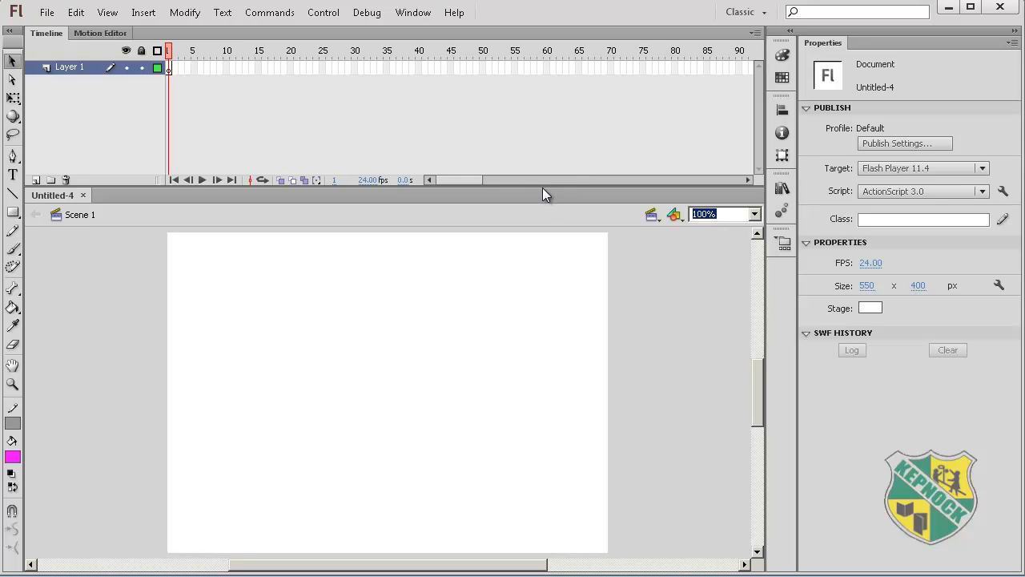
Step: Reduce the timeline's height to enlarge the stage area and set the stage zoom to Fit in Window
{"action": "left_click_drag", "start_coordinate": [542, 189], "coordinate": [576, 129]}
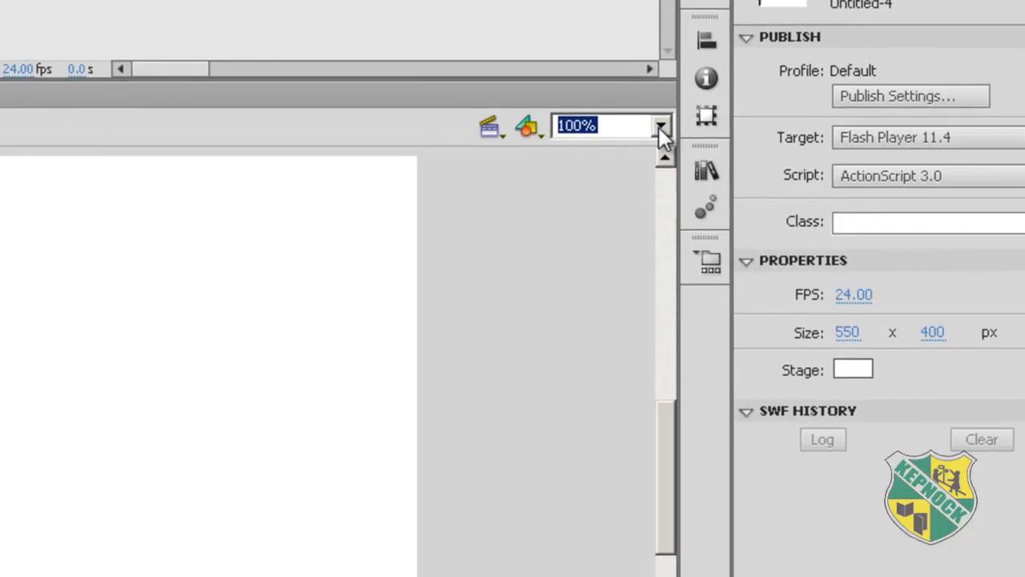
{"action": "left_click", "coordinate": [713, 145]}
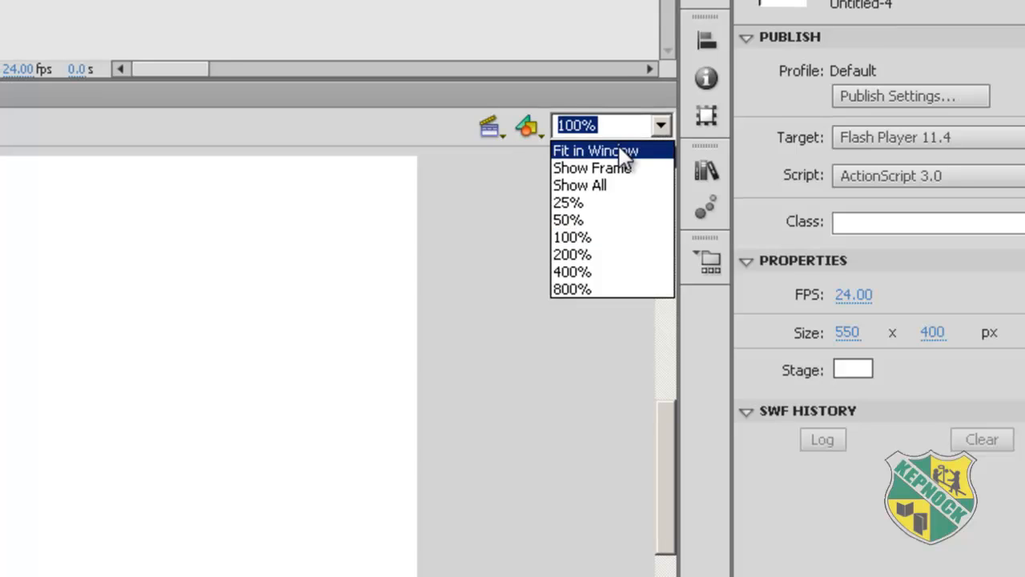
{"action": "left_click", "coordinate": [666, 166]}
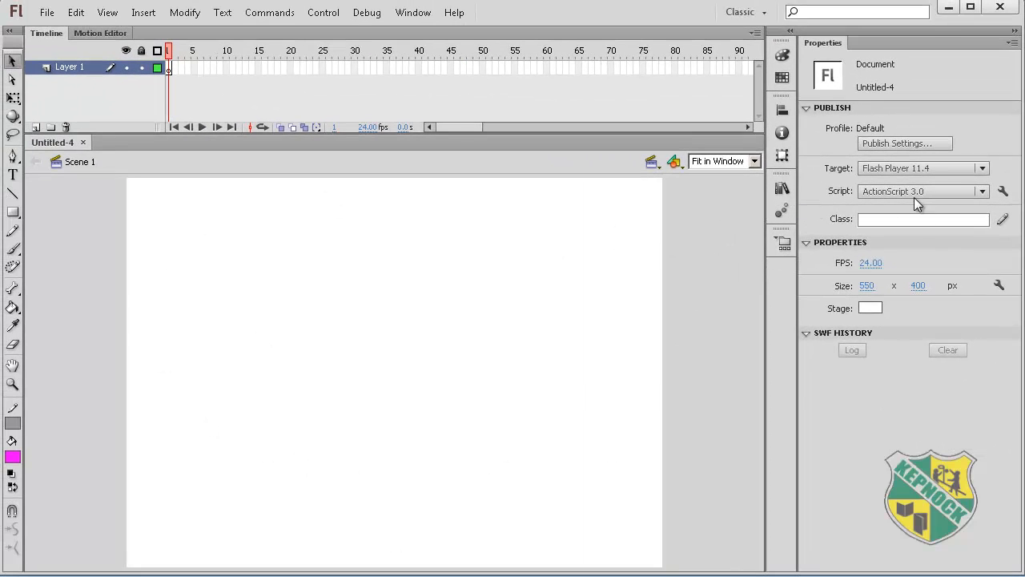
Step: Collapse the Properties panel, undock its panel group together with the icon strip, and close the floating group
{"action": "left_click", "coordinate": [1014, 32]}
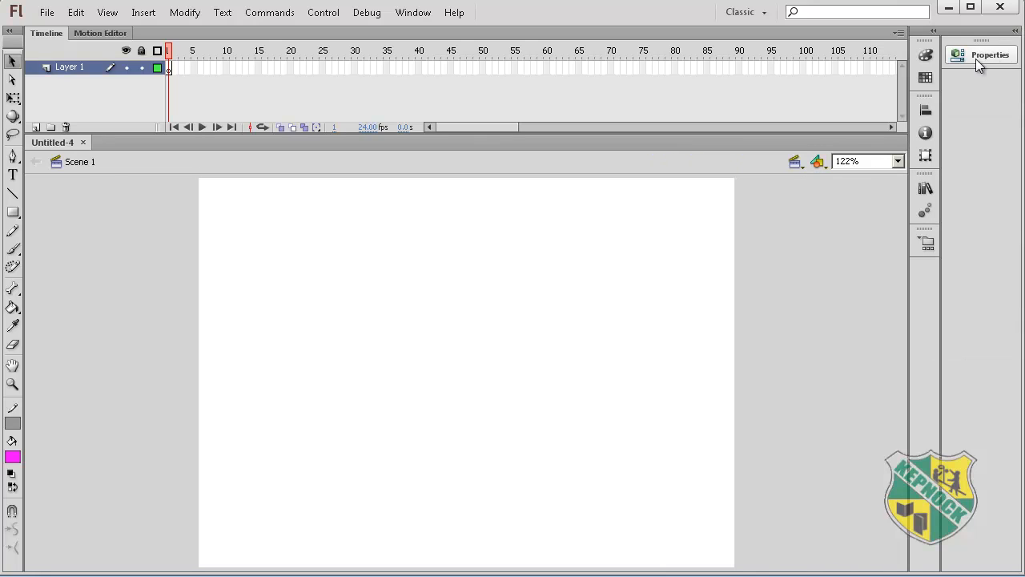
{"action": "mouse_move", "coordinate": [985, 31]}
{"action": "left_mouse_down"}
{"action": "mouse_move", "coordinate": [980, 50]}
{"action": "mouse_move", "coordinate": [979, 32]}
{"action": "left_mouse_up"}
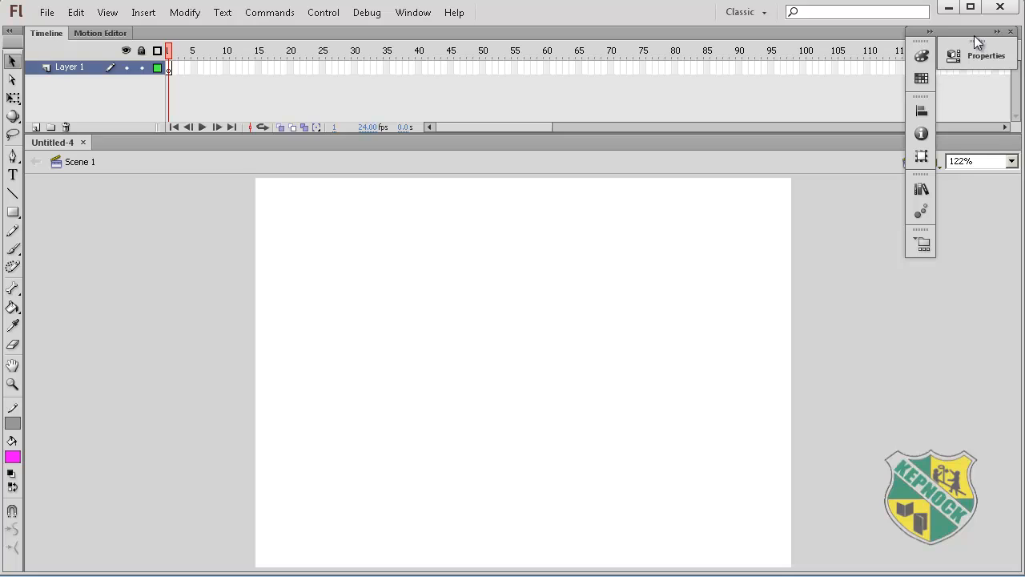
{"action": "left_click", "coordinate": [1012, 33]}
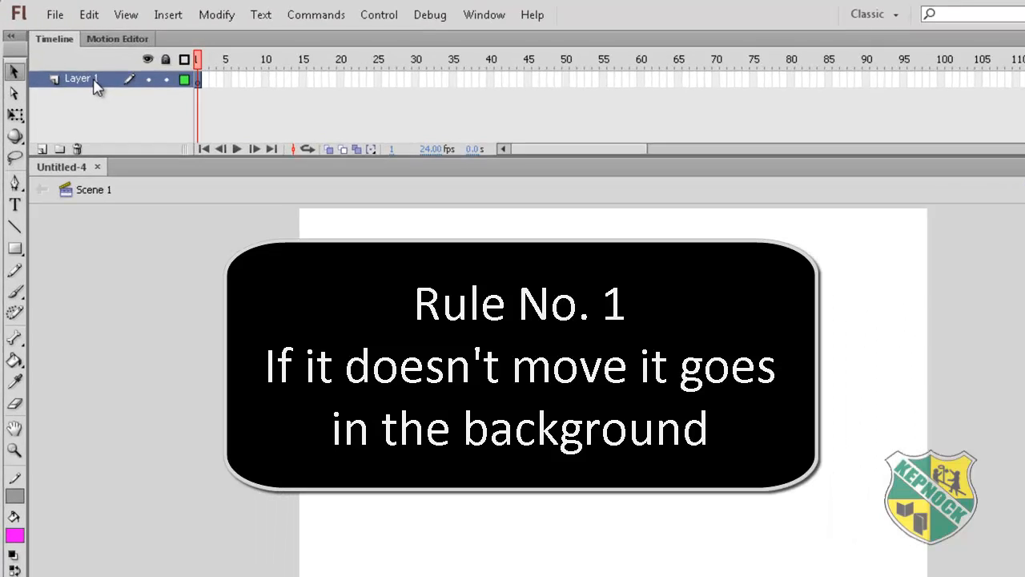
Step: Rename Layer 1 as background
{"action": "double_click", "coordinate": [80, 67]}
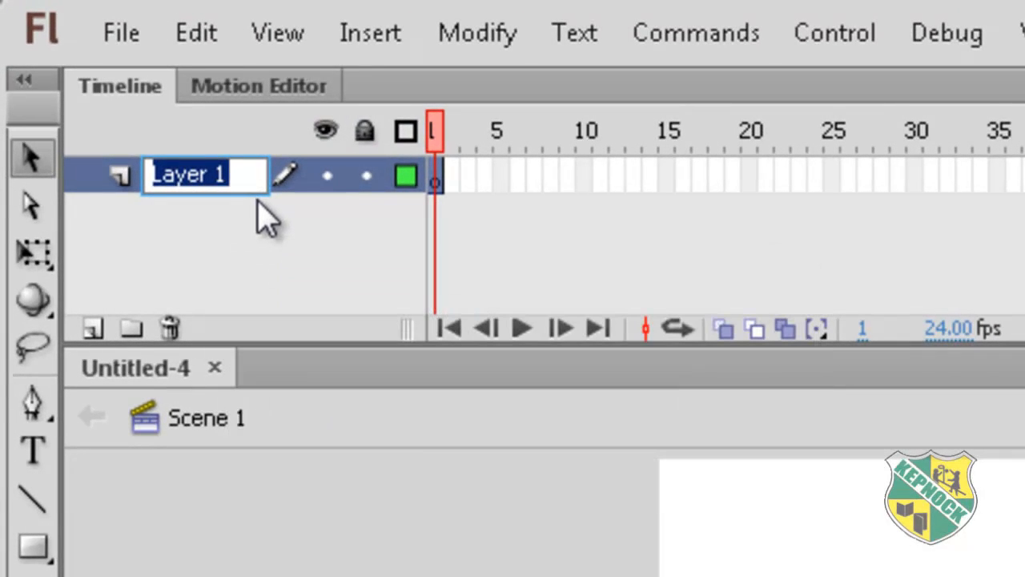
{"action": "type", "text": "bac"}
{"action": "type", "text": "kground"}
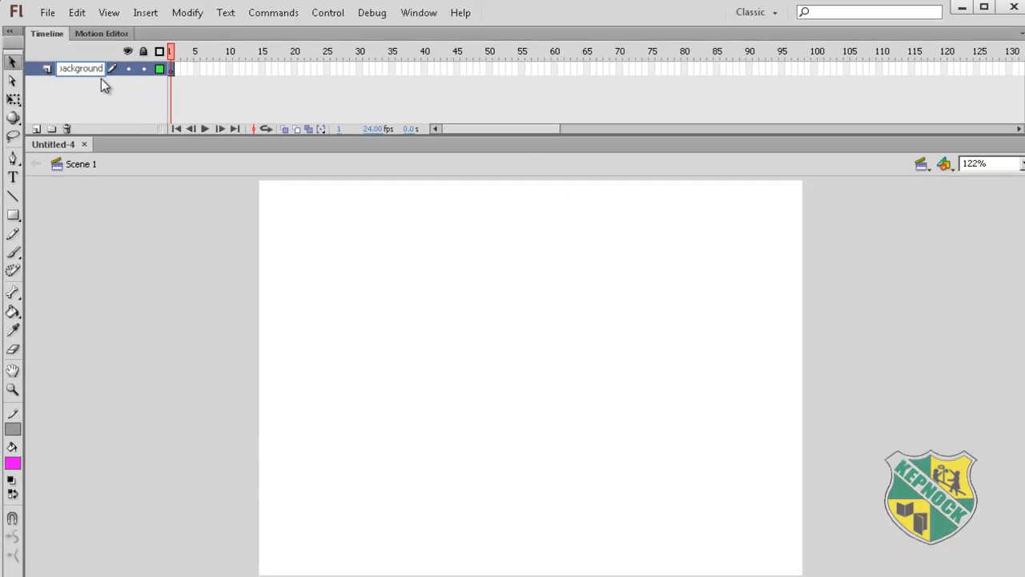
{"action": "key", "text": "Return"}
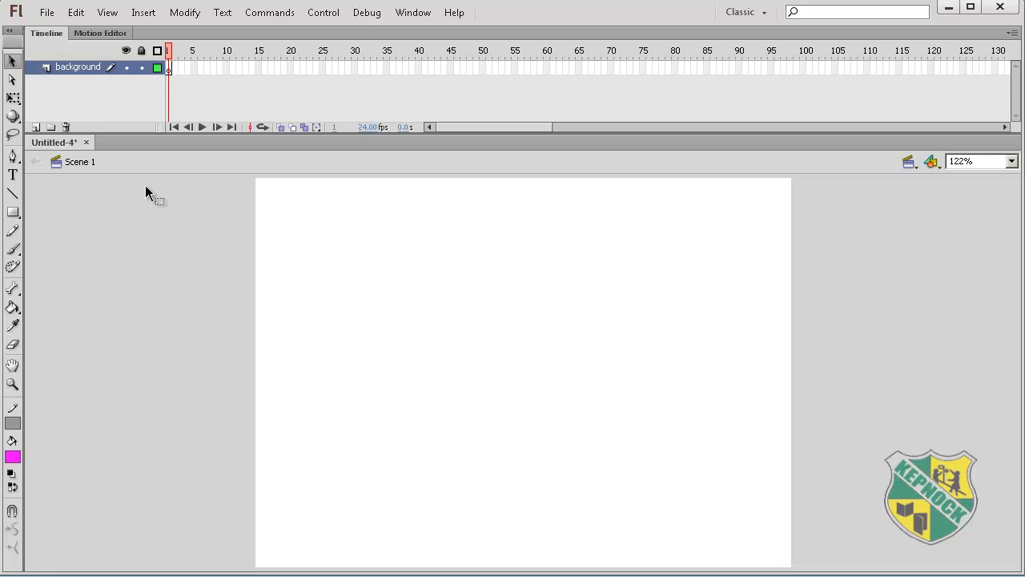
Step: Paint two overlapping hill outlines across the middle of the stage with the Brush tool in black (#000000)
{"action": "left_click", "coordinate": [6, 253]}
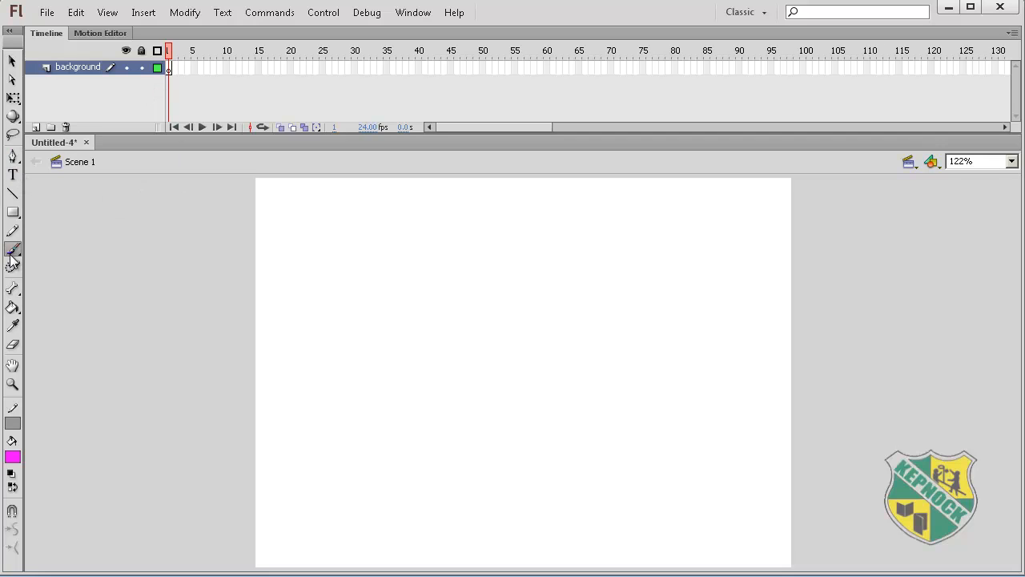
{"action": "left_click", "coordinate": [12, 459]}
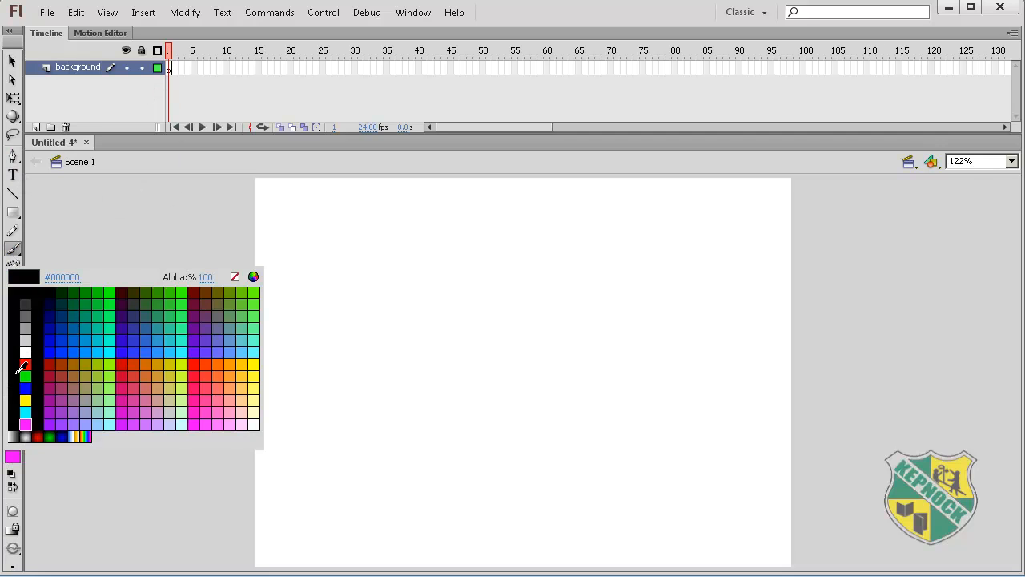
{"action": "left_click", "coordinate": [14, 379]}
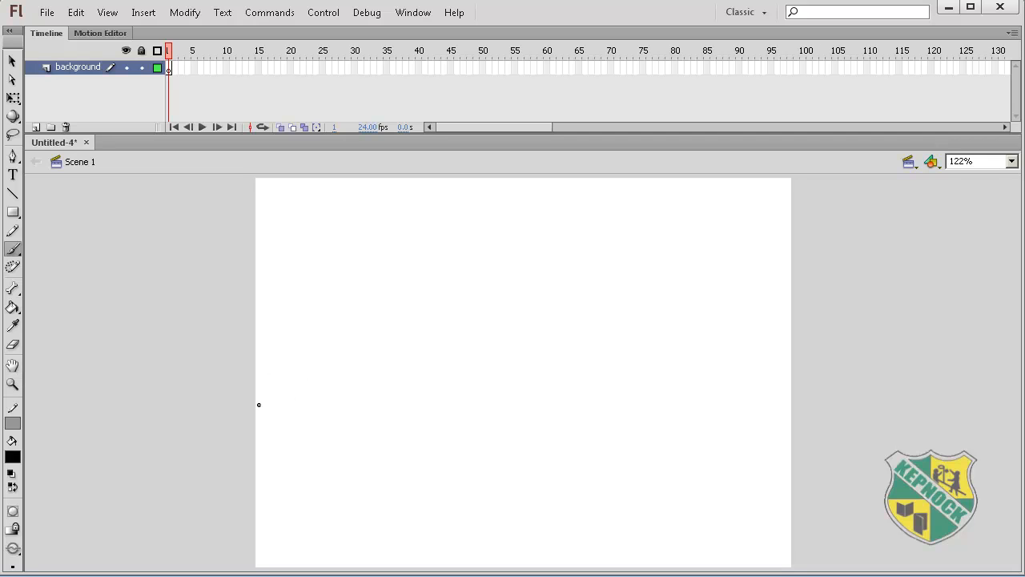
{"action": "mouse_move", "coordinate": [258, 404]}
{"action": "left_mouse_down"}
{"action": "mouse_move", "coordinate": [413, 334]}
{"action": "mouse_move", "coordinate": [494, 351]}
{"action": "mouse_move", "coordinate": [560, 399]}
{"action": "mouse_move", "coordinate": [700, 330]}
{"action": "mouse_move", "coordinate": [793, 366]}
{"action": "left_mouse_up"}
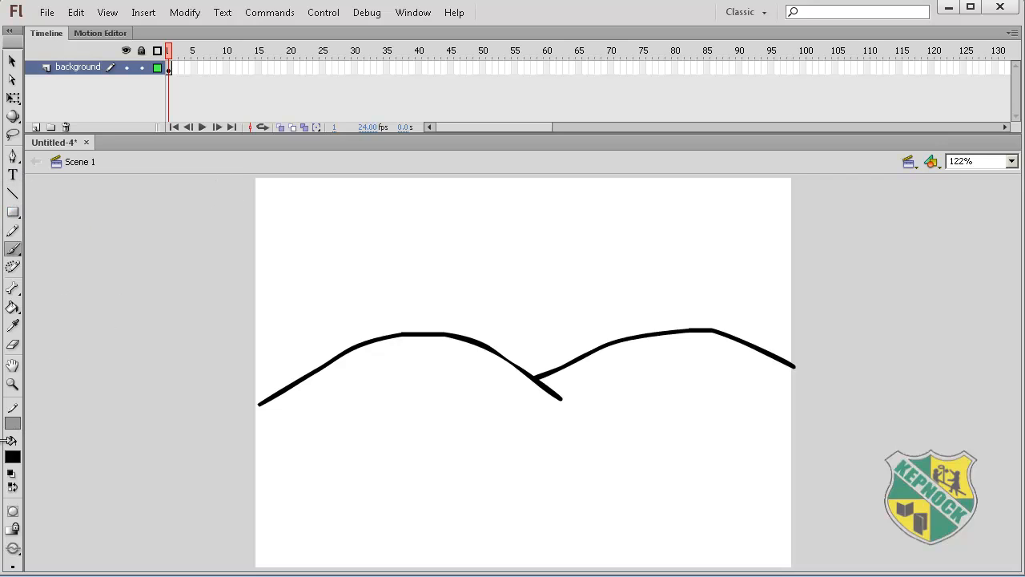
Step: Choose the Paint Bucket tool and set its fill colour to a dark green
{"action": "left_click", "coordinate": [12, 309]}
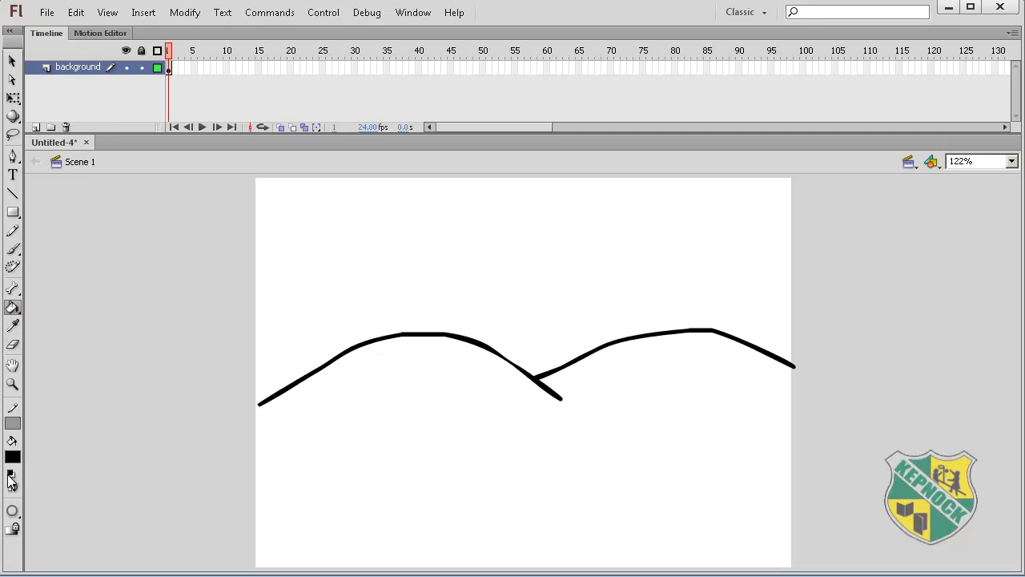
{"action": "left_click", "coordinate": [12, 458]}
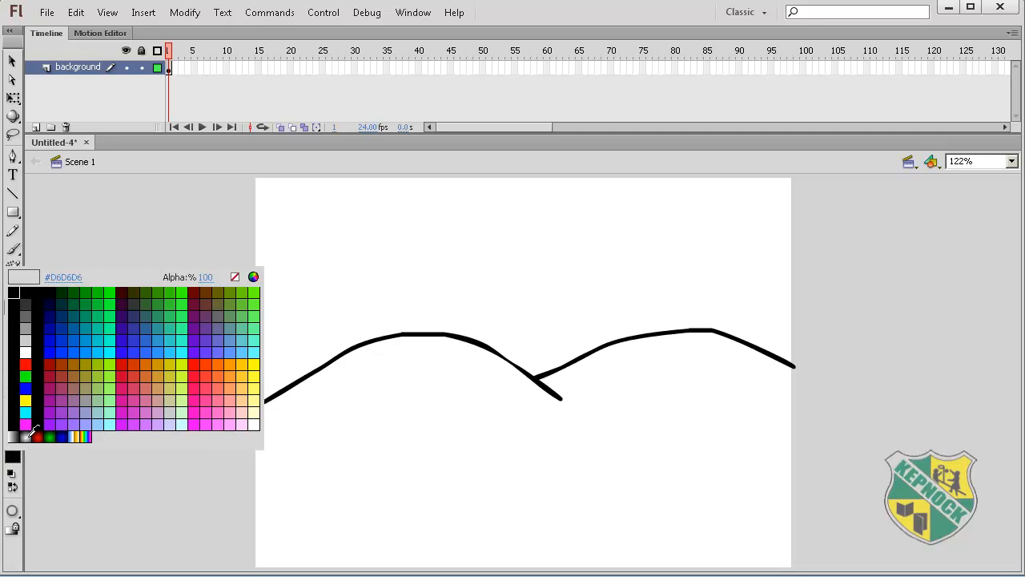
{"action": "left_click", "coordinate": [90, 296]}
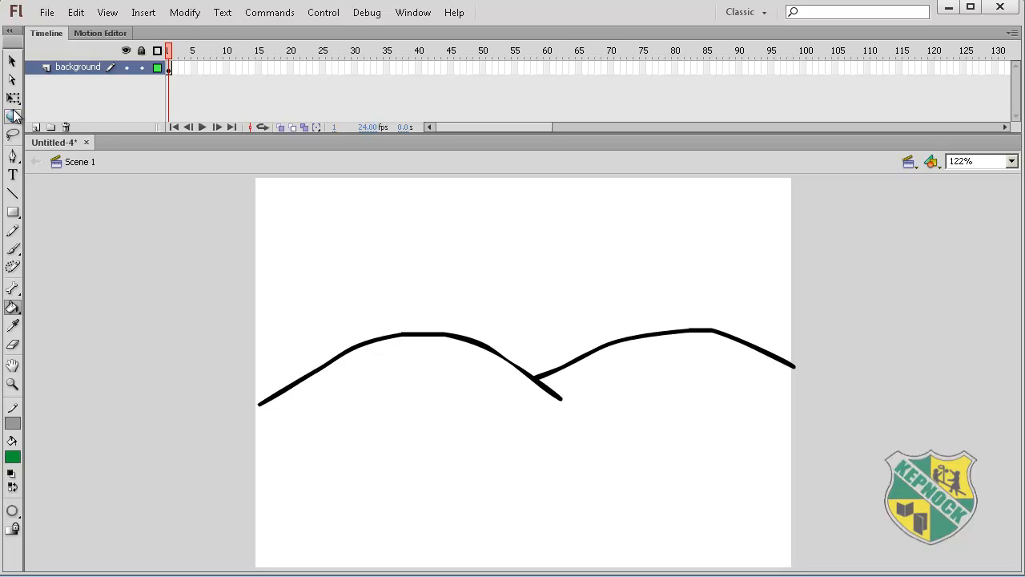
Step: Draw a rectangle with no fill around the whole stage to border the background
{"action": "left_click", "coordinate": [12, 212]}
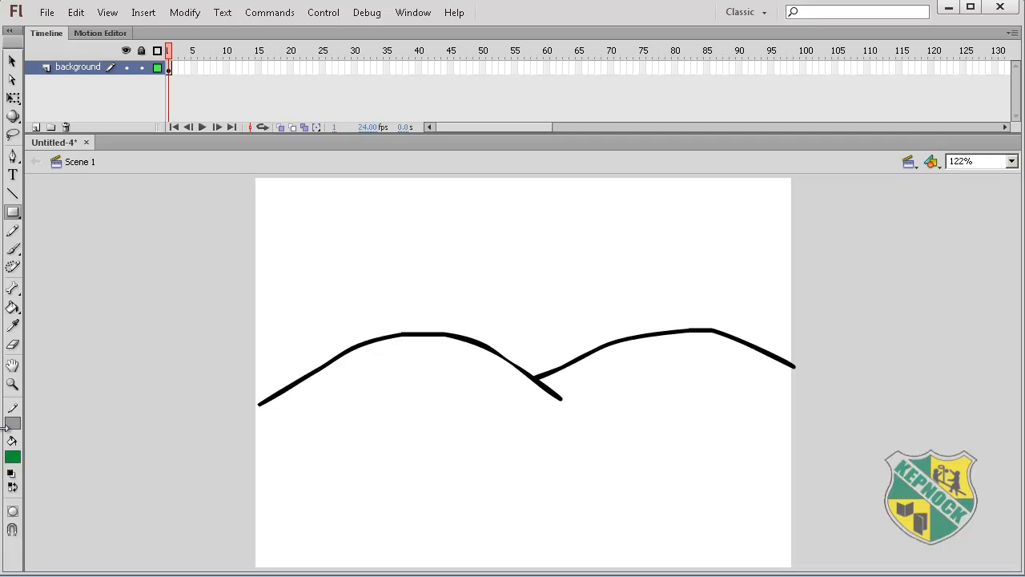
{"action": "left_click", "coordinate": [16, 460]}
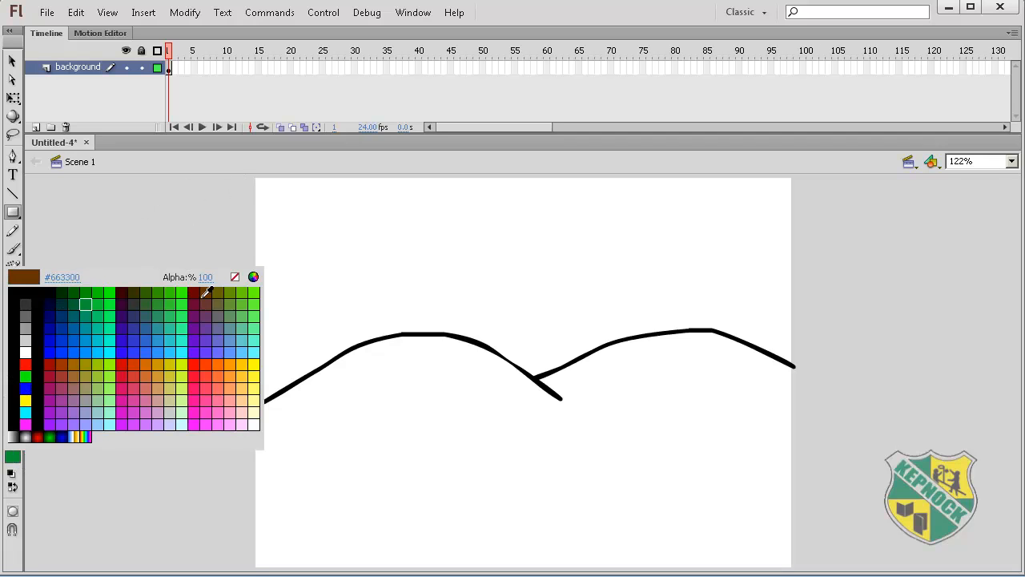
{"action": "left_click", "coordinate": [236, 278]}
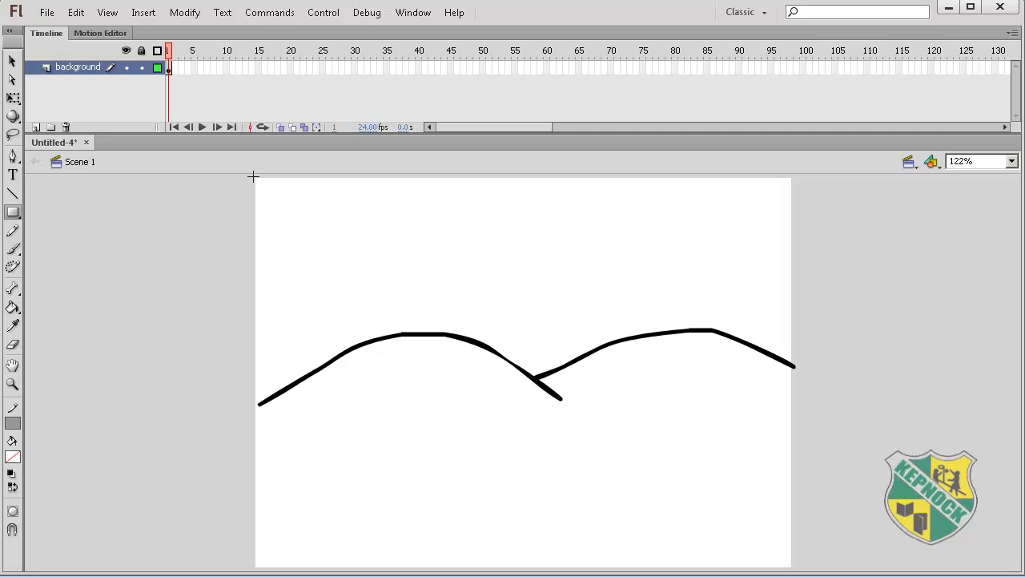
{"action": "left_click_drag", "start_coordinate": [253, 176], "coordinate": [792, 566]}
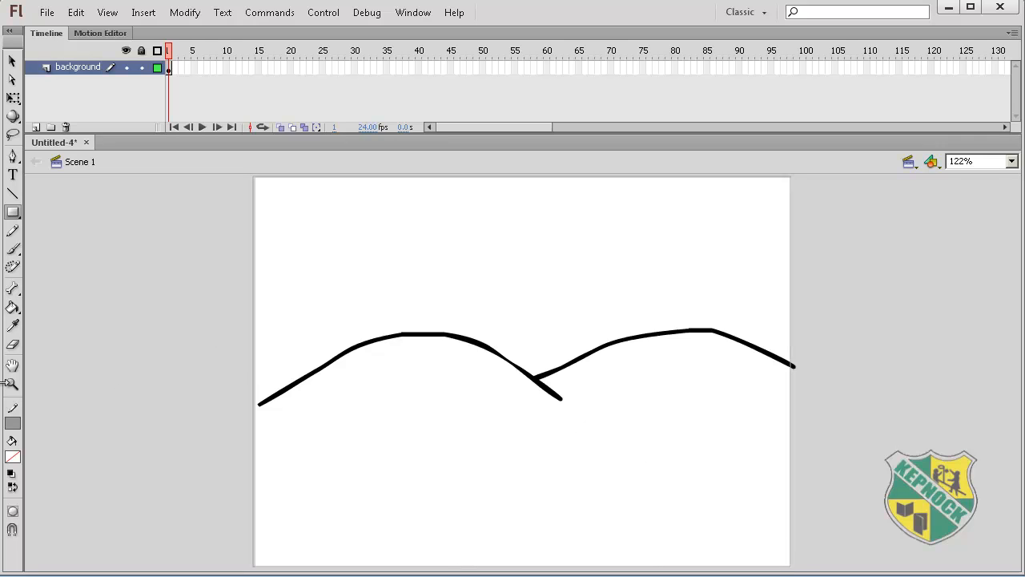
Step: Set the fill colour to dark green and activate the Paint Bucket tool
{"action": "left_click", "coordinate": [12, 456]}
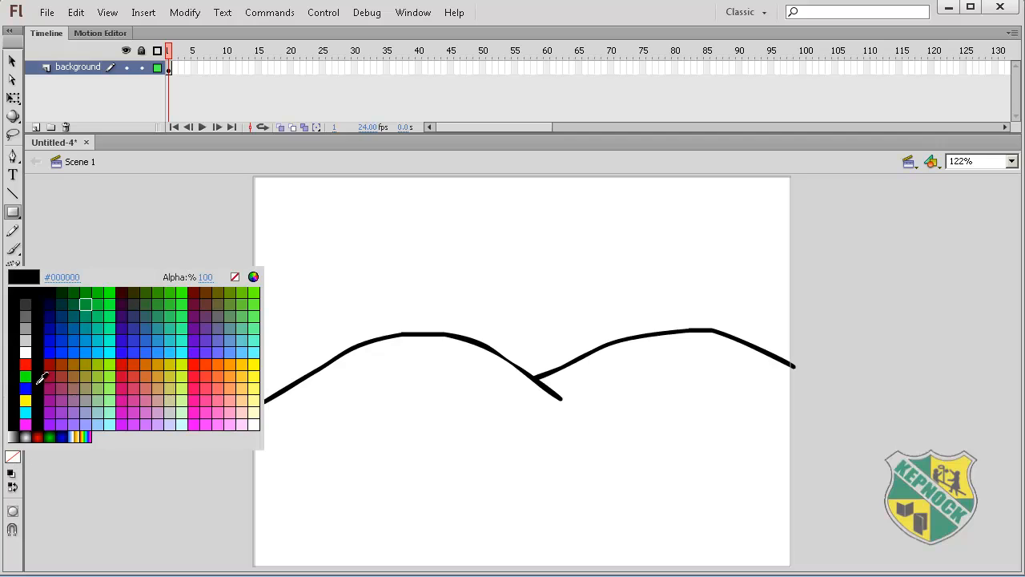
{"action": "left_click", "coordinate": [86, 304]}
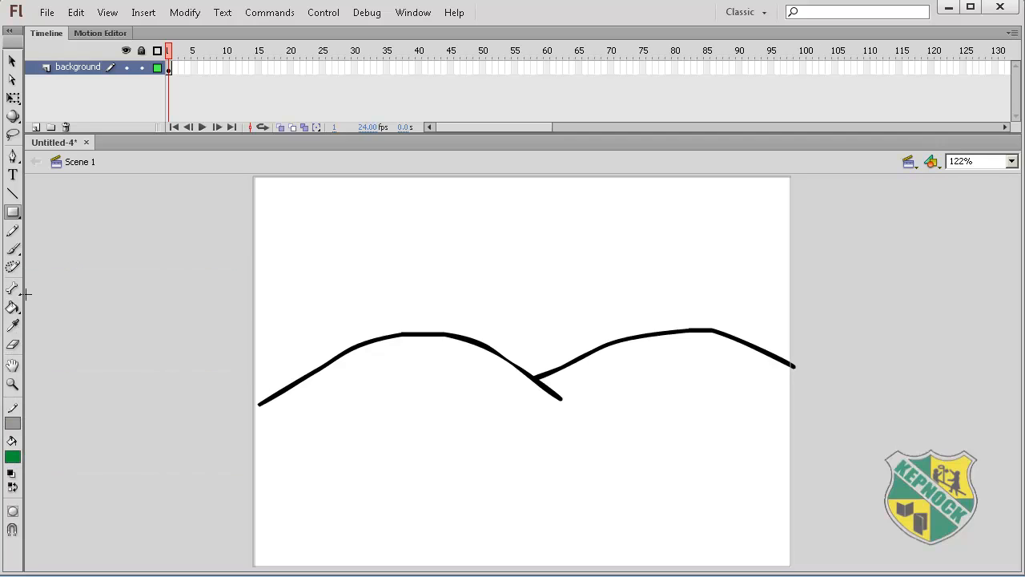
{"action": "left_click", "coordinate": [12, 307]}
Step: Try to fill the area below the hill outlines with green, and undo the fill
{"action": "left_click", "coordinate": [453, 464]}
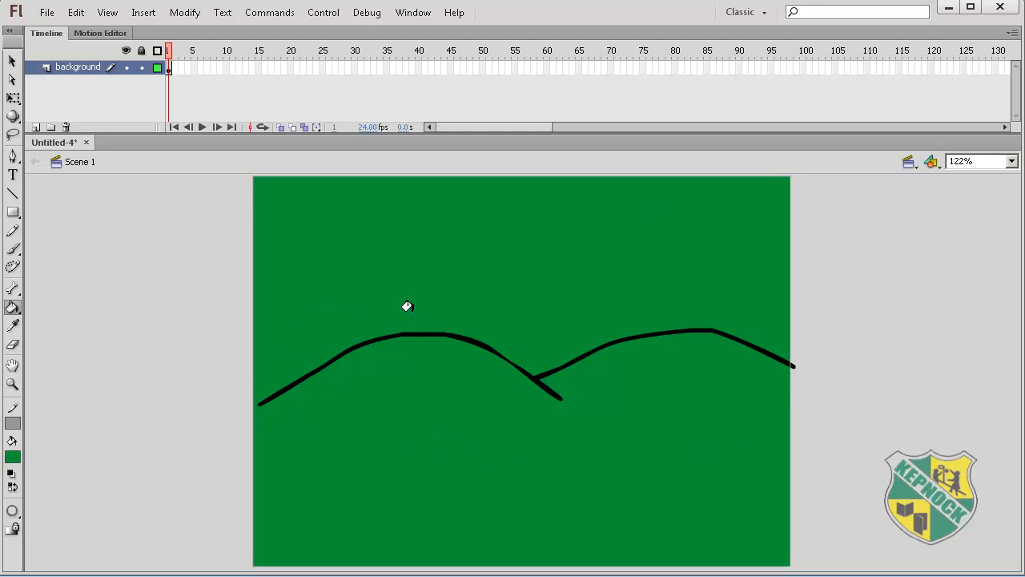
{"action": "key", "text": "ctrl+z"}
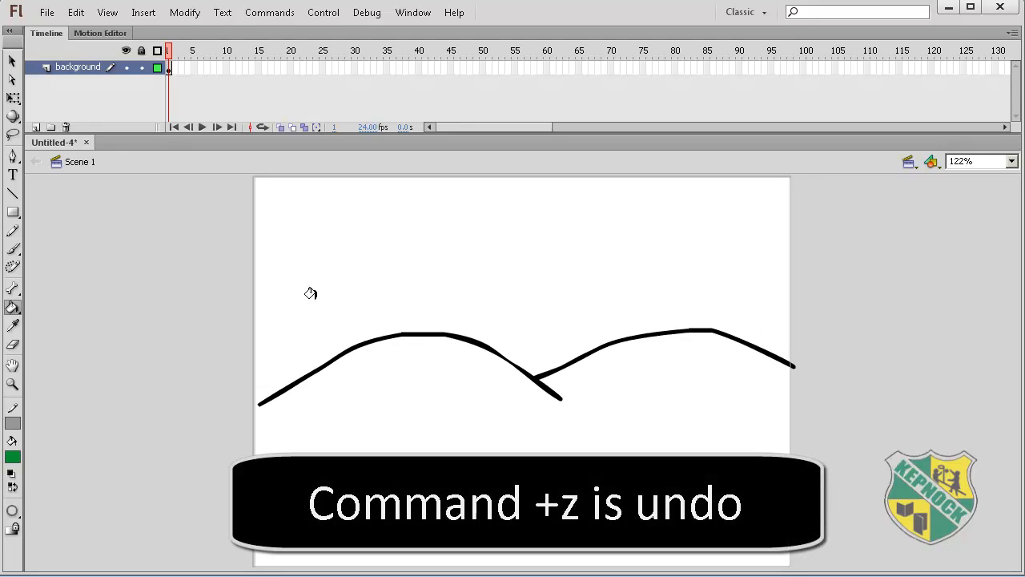
Step: Set the Paint Bucket gap option to Close Large Gaps and fill the area below the hill outlines with green
{"action": "left_click", "coordinate": [13, 511]}
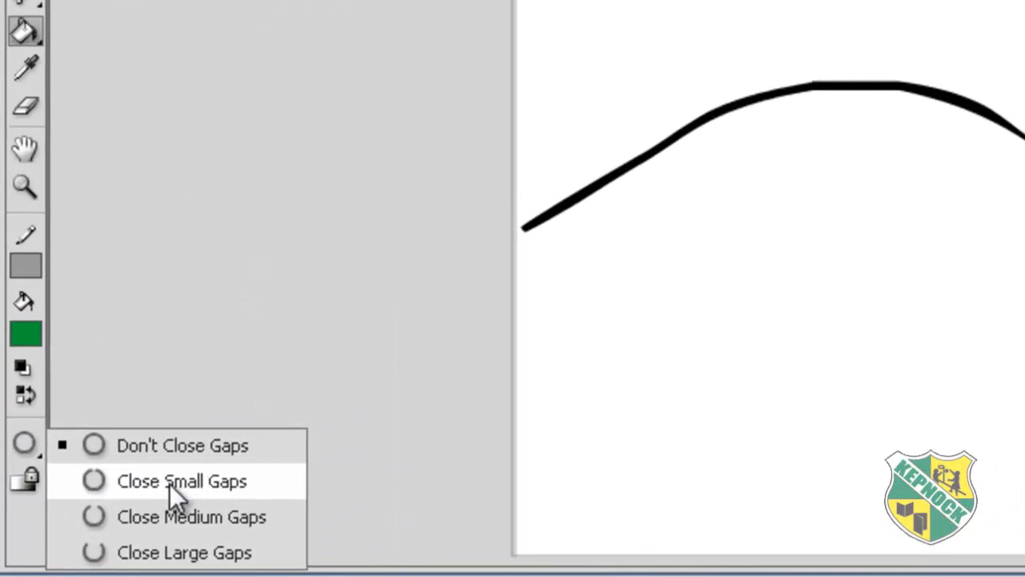
{"action": "left_click", "coordinate": [121, 560]}
{"action": "left_click", "coordinate": [621, 388]}
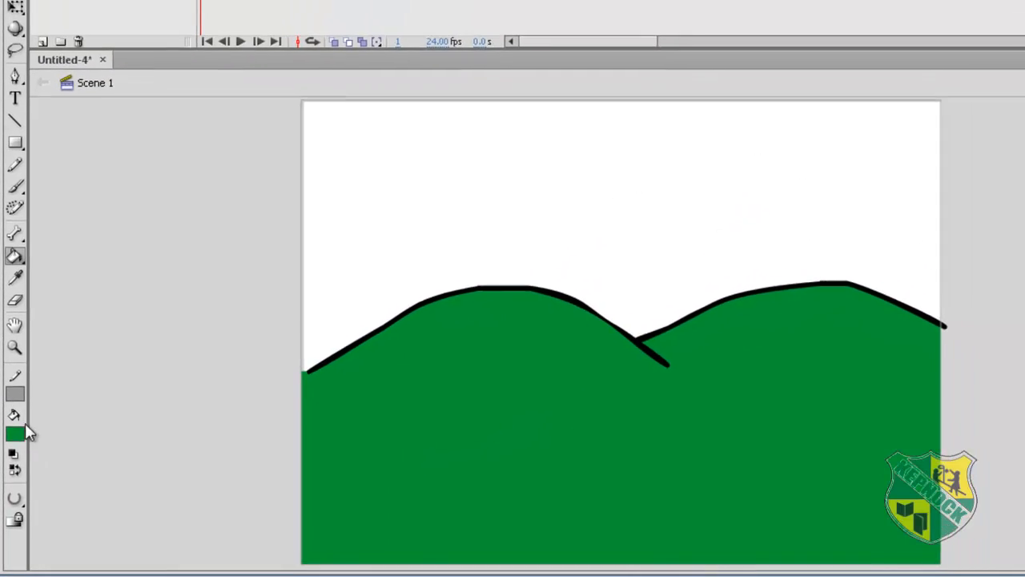
Step: Fill the sky area above the hills with light blue #00CCFF
{"action": "left_click", "coordinate": [16, 432]}
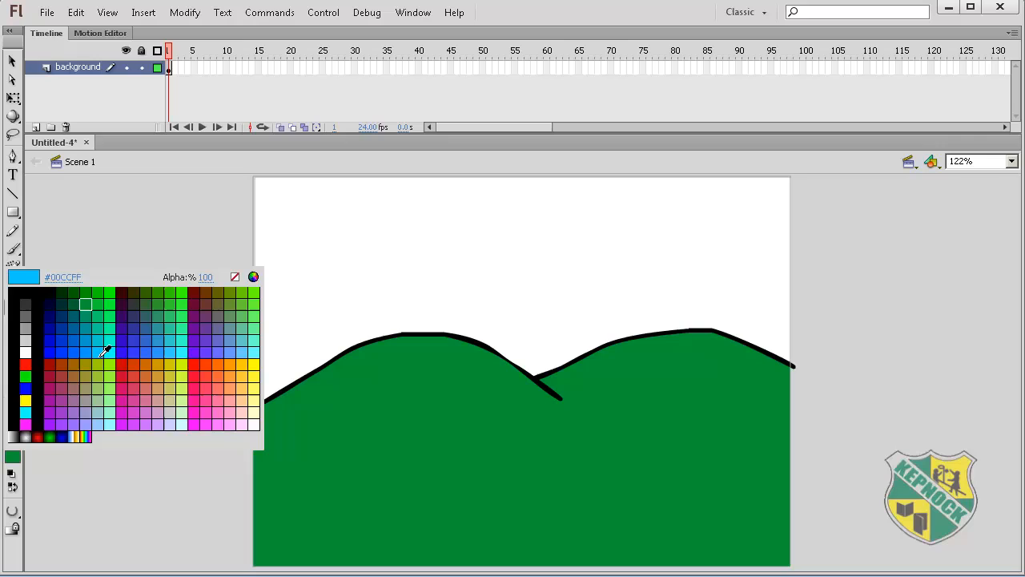
{"action": "left_click", "coordinate": [105, 351]}
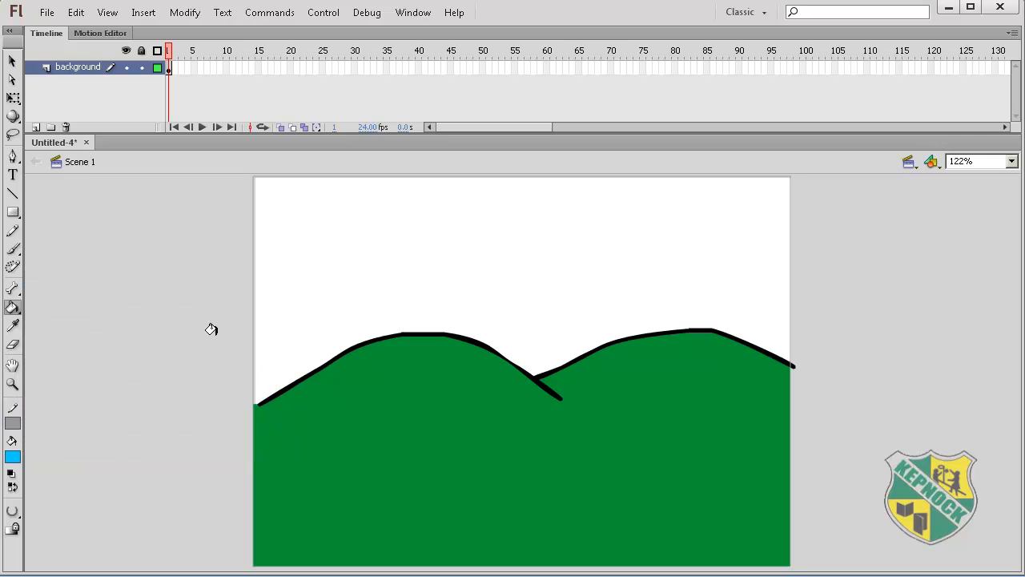
{"action": "left_click", "coordinate": [360, 293]}
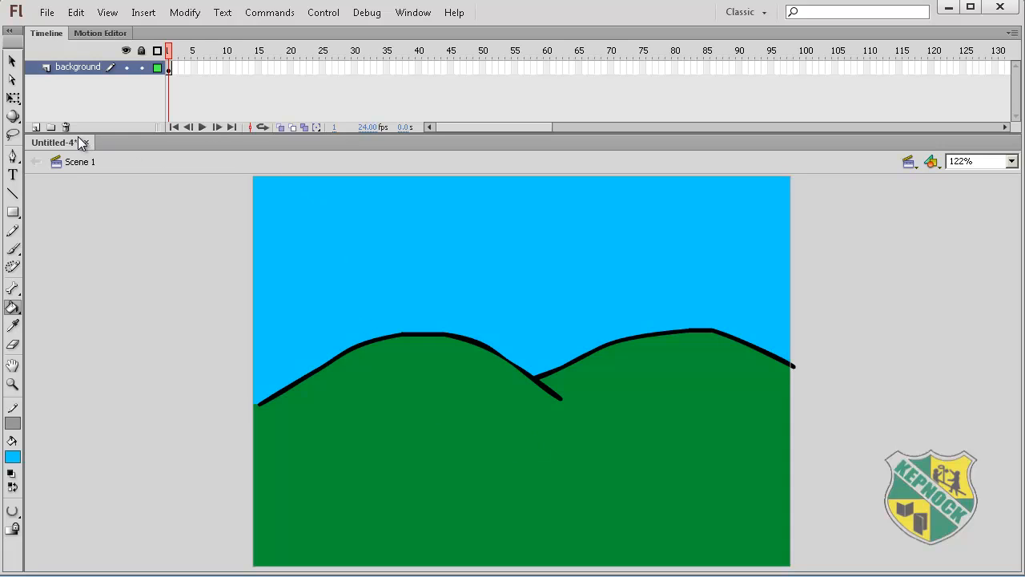
Step: Lock the background layer and test the lock by running the Eraser over the hills and sky
{"action": "left_click", "coordinate": [142, 68]}
{"action": "left_click", "coordinate": [12, 343]}
{"action": "left_click_drag", "start_coordinate": [406, 453], "coordinate": [522, 448]}
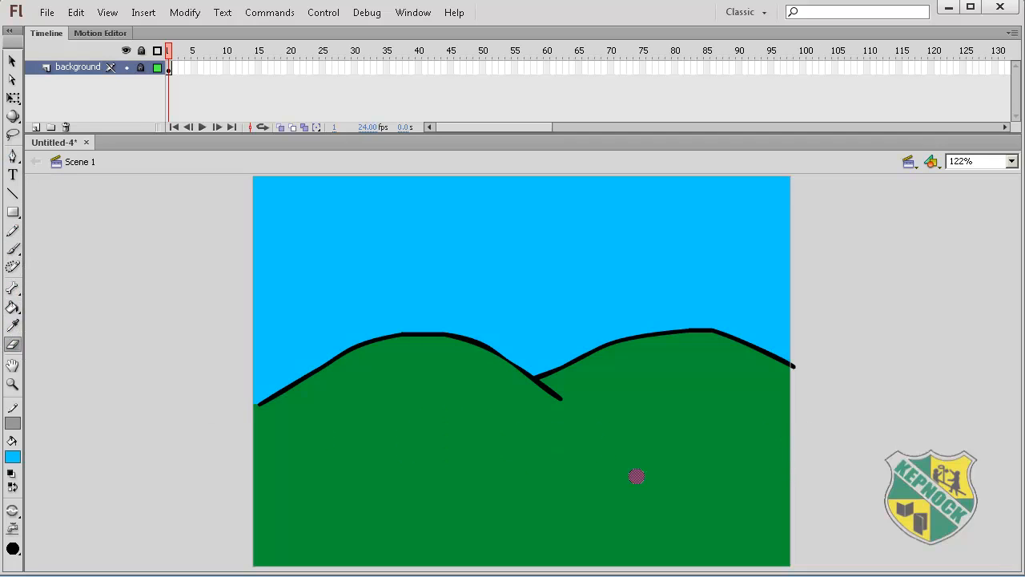
{"action": "mouse_move", "coordinate": [611, 471]}
{"action": "left_mouse_down"}
{"action": "mouse_move", "coordinate": [601, 446]}
{"action": "mouse_move", "coordinate": [542, 395]}
{"action": "mouse_move", "coordinate": [435, 356]}
{"action": "mouse_move", "coordinate": [286, 327]}
{"action": "left_mouse_up"}
{"action": "mouse_move", "coordinate": [389, 326]}
{"action": "left_mouse_down"}
{"action": "mouse_move", "coordinate": [428, 417]}
{"action": "mouse_move", "coordinate": [565, 403]}
{"action": "left_mouse_up"}
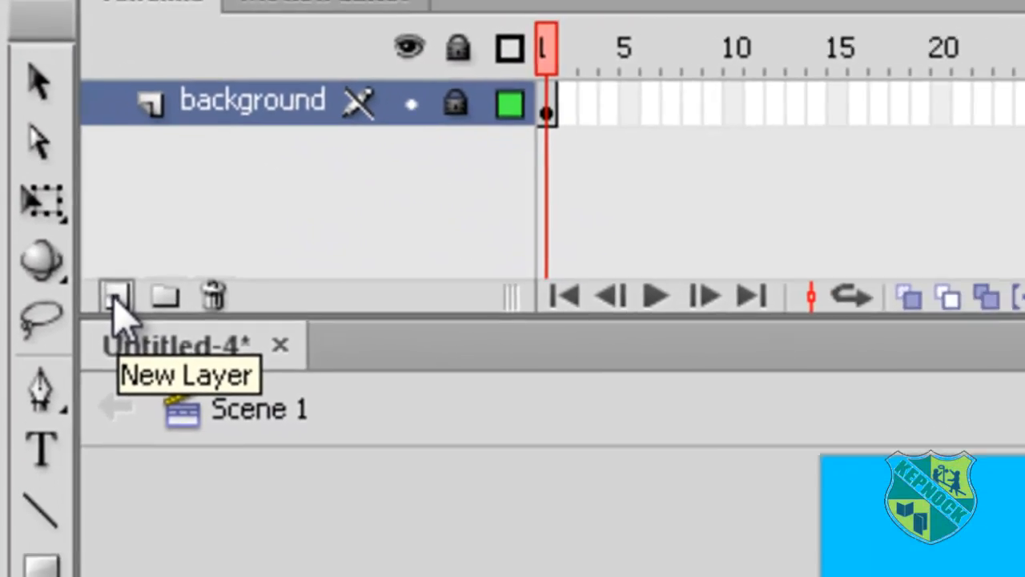
Step: Add a new layer above the background and dock the Tools panel as a strip below the timeline
{"action": "left_click", "coordinate": [169, 405]}
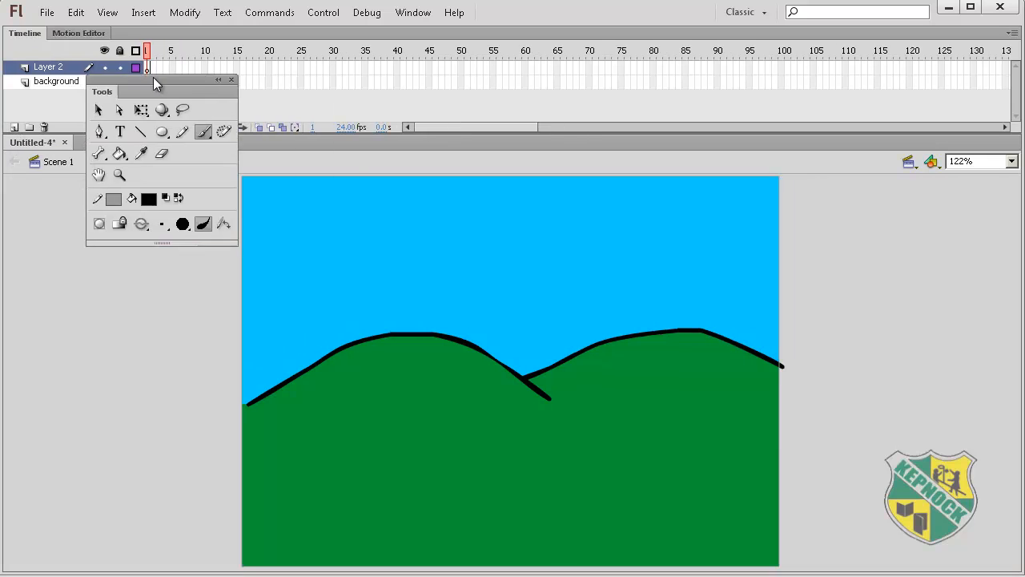
{"action": "left_click_drag", "start_coordinate": [153, 79], "coordinate": [102, 137]}
Step: Draw the black outline of a small car with two wheels outside the stage's left edge using the Brush tool
{"action": "left_click_drag", "start_coordinate": [138, 290], "coordinate": [138, 160]}
{"action": "left_click_drag", "start_coordinate": [68, 408], "coordinate": [64, 409]}
{"action": "mouse_move", "coordinate": [127, 411]}
{"action": "left_mouse_down"}
{"action": "mouse_move", "coordinate": [80, 422]}
{"action": "mouse_move", "coordinate": [158, 421]}
{"action": "mouse_move", "coordinate": [153, 393]}
{"action": "mouse_move", "coordinate": [107, 372]}
{"action": "mouse_move", "coordinate": [65, 370]}
{"action": "mouse_move", "coordinate": [53, 418]}
{"action": "left_mouse_up"}
{"action": "mouse_move", "coordinate": [118, 364]}
{"action": "left_mouse_down"}
{"action": "mouse_move", "coordinate": [66, 368]}
{"action": "mouse_move", "coordinate": [80, 379]}
{"action": "mouse_move", "coordinate": [86, 366]}
{"action": "left_mouse_up"}
{"action": "mouse_move", "coordinate": [90, 368]}
{"action": "left_mouse_down"}
{"action": "mouse_move", "coordinate": [119, 387]}
{"action": "mouse_move", "coordinate": [124, 370]}
{"action": "left_mouse_up"}
{"action": "mouse_move", "coordinate": [124, 371]}
{"action": "left_mouse_down"}
{"action": "mouse_move", "coordinate": [134, 387]}
{"action": "mouse_move", "coordinate": [60, 377]}
{"action": "left_mouse_up"}
Step: Tidy the car outline with the Eraser and brush in the window frames, door line and thick tyres
{"action": "left_click", "coordinate": [335, 159]}
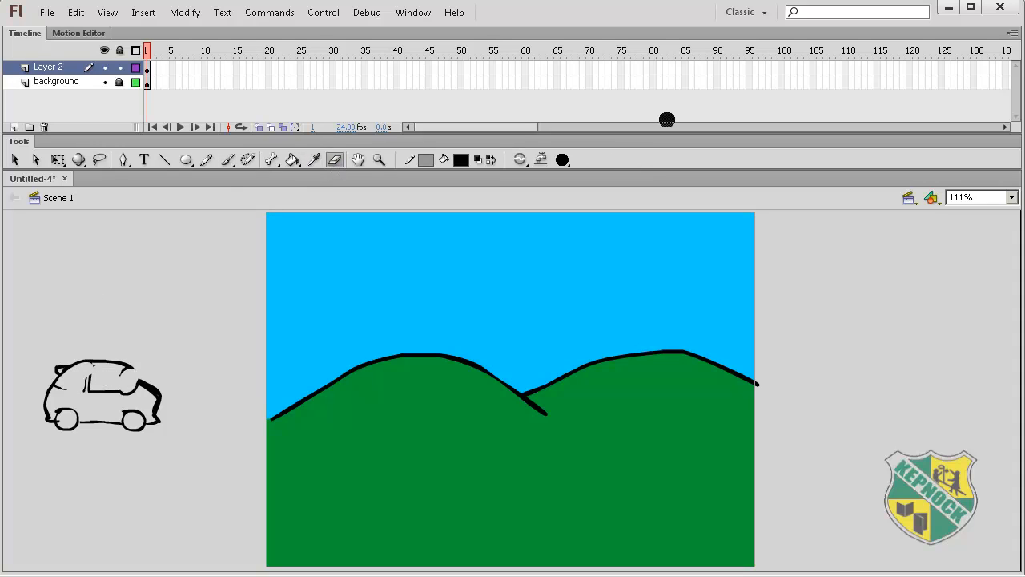
{"action": "left_click", "coordinate": [227, 159]}
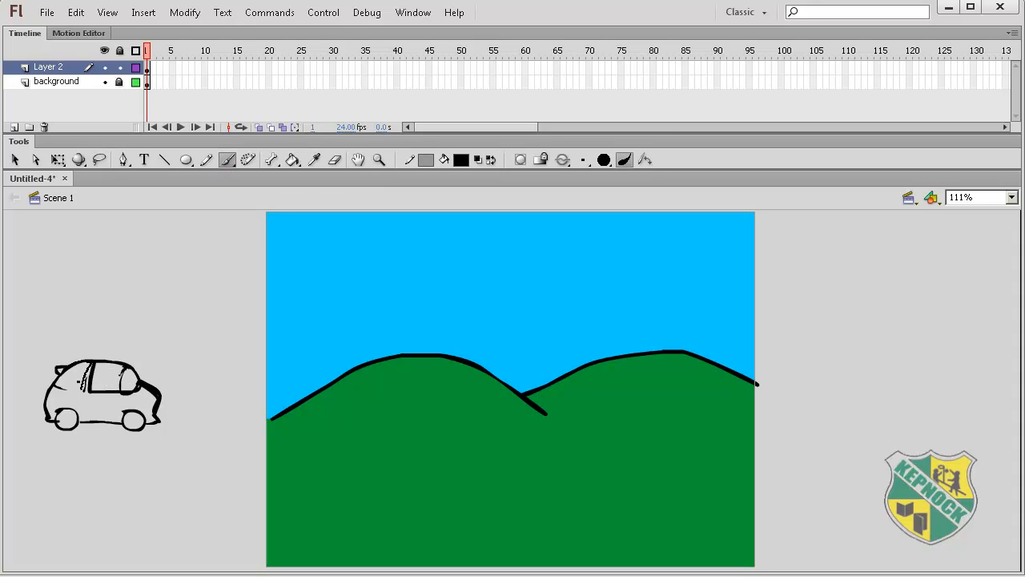
{"action": "left_click_drag", "start_coordinate": [78, 382], "coordinate": [61, 388]}
{"action": "mouse_move", "coordinate": [87, 391]}
{"action": "left_mouse_down"}
{"action": "mouse_move", "coordinate": [86, 415]}
{"action": "mouse_move", "coordinate": [121, 413]}
{"action": "mouse_move", "coordinate": [137, 435]}
{"action": "mouse_move", "coordinate": [122, 427]}
{"action": "left_mouse_up"}
{"action": "mouse_move", "coordinate": [58, 418]}
{"action": "left_mouse_down"}
{"action": "mouse_move", "coordinate": [84, 430]}
{"action": "mouse_move", "coordinate": [62, 418]}
{"action": "left_mouse_up"}
Step: Fill the centres of both car wheels with dark grey #666666 using the Paint Bucket tool
{"action": "left_click", "coordinate": [292, 160]}
{"action": "left_click", "coordinate": [460, 160]}
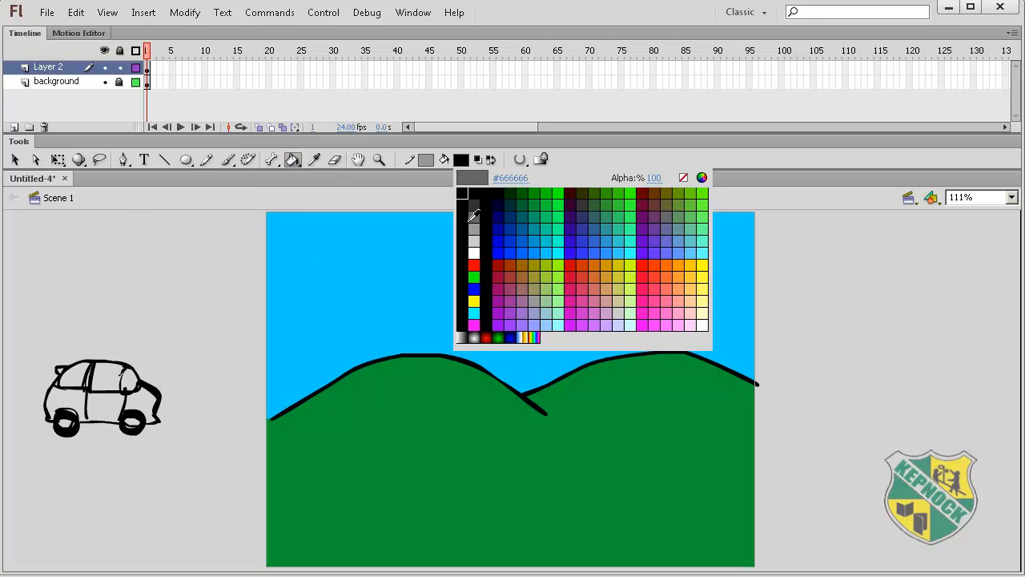
{"action": "left_click", "coordinate": [470, 219]}
{"action": "left_click", "coordinate": [132, 422]}
{"action": "left_click", "coordinate": [66, 423]}
Step: Fill the car body with bright cyan
{"action": "left_click", "coordinate": [460, 159]}
{"action": "left_click", "coordinate": [473, 312]}
{"action": "left_click", "coordinate": [70, 401]}
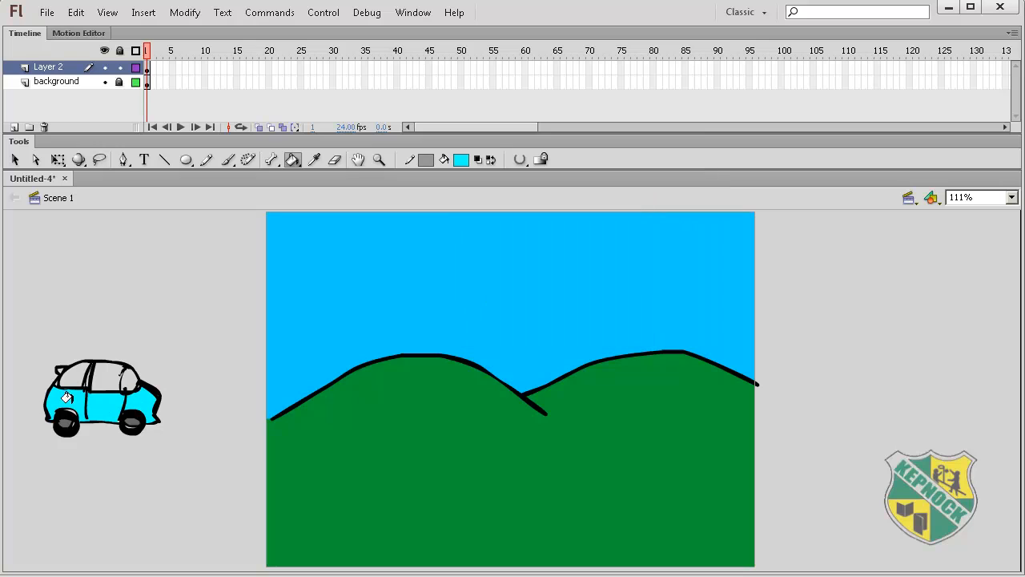
Step: Fill the three window areas of the car with medium blue
{"action": "left_click", "coordinate": [461, 159]}
{"action": "left_click", "coordinate": [497, 228]}
{"action": "left_click", "coordinate": [128, 380]}
{"action": "left_click", "coordinate": [107, 376]}
{"action": "left_click", "coordinate": [74, 376]}
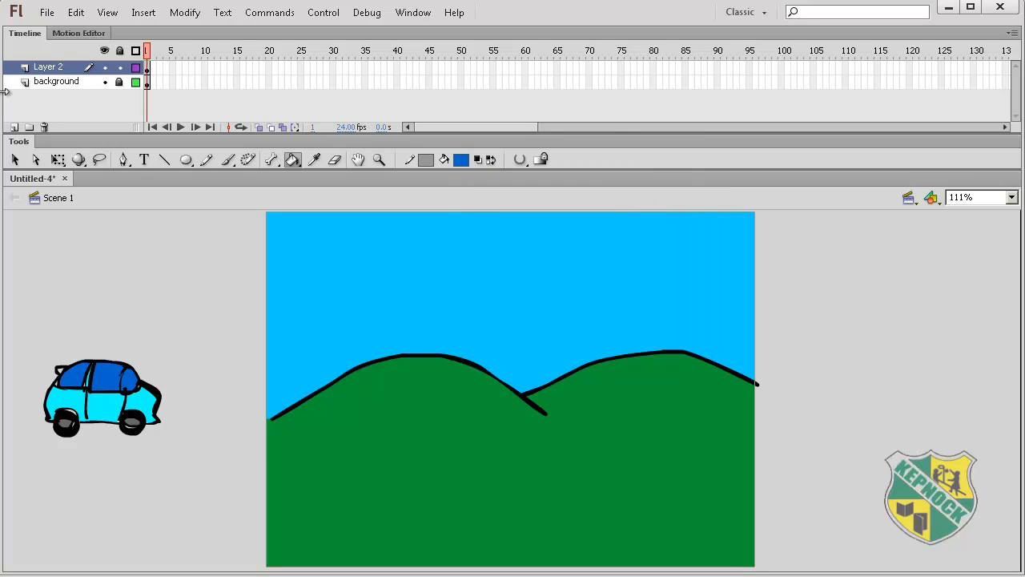
Step: Sample the cyan of the car body as the fill colour and fill the car's rear spoiler with it
{"action": "left_click", "coordinate": [460, 159]}
{"action": "left_click", "coordinate": [141, 401]}
{"action": "left_click", "coordinate": [58, 370]}
Step: Select the entire car drawing with the Selection tool and group it into one object
{"action": "left_click", "coordinate": [16, 159]}
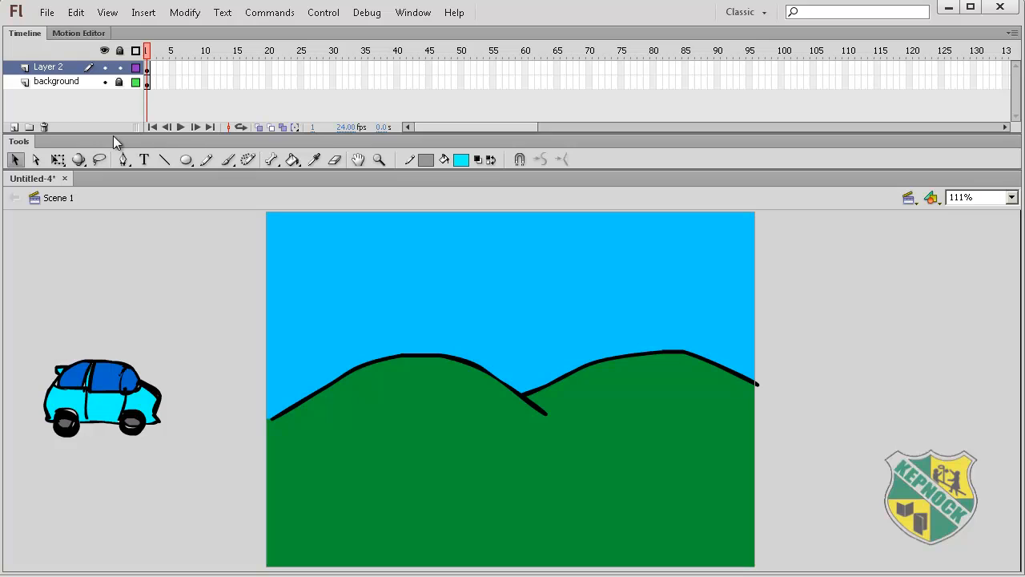
{"action": "left_click_drag", "start_coordinate": [32, 343], "coordinate": [197, 462]}
{"action": "left_click", "coordinate": [32, 345]}
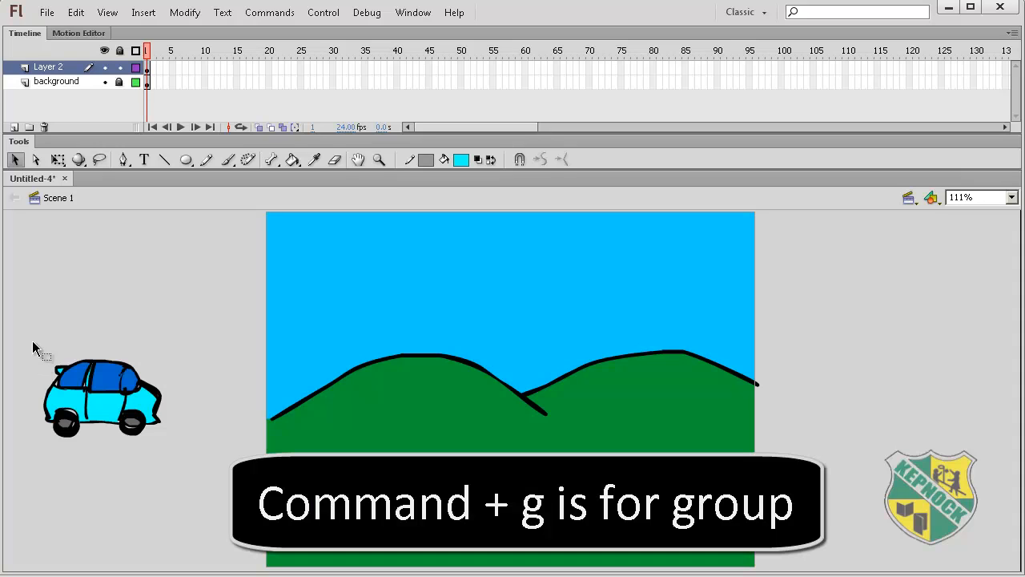
{"action": "left_click_drag", "start_coordinate": [32, 346], "coordinate": [213, 483]}
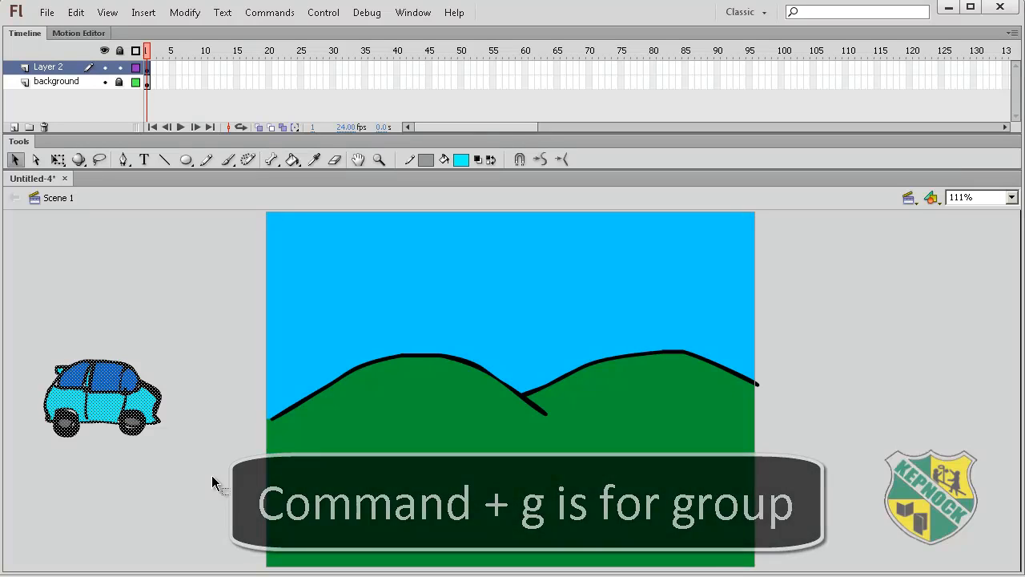
{"action": "key", "text": "ctrl+g"}
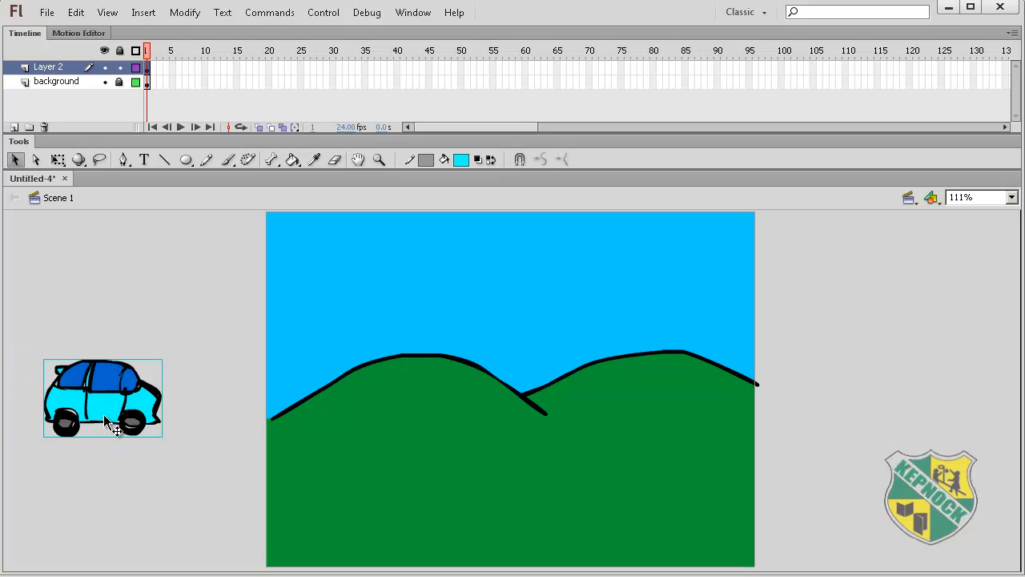
Step: Scale the car group to about half size with Free Transform and place it outside the stage's lower-left corner
{"action": "left_click_drag", "start_coordinate": [105, 422], "coordinate": [127, 477]}
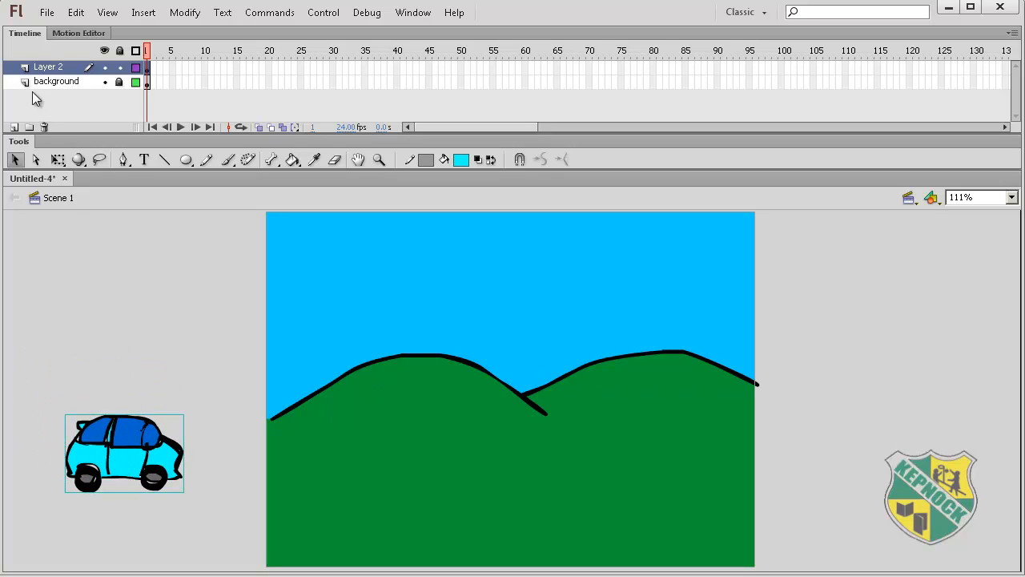
{"action": "left_click", "coordinate": [58, 159]}
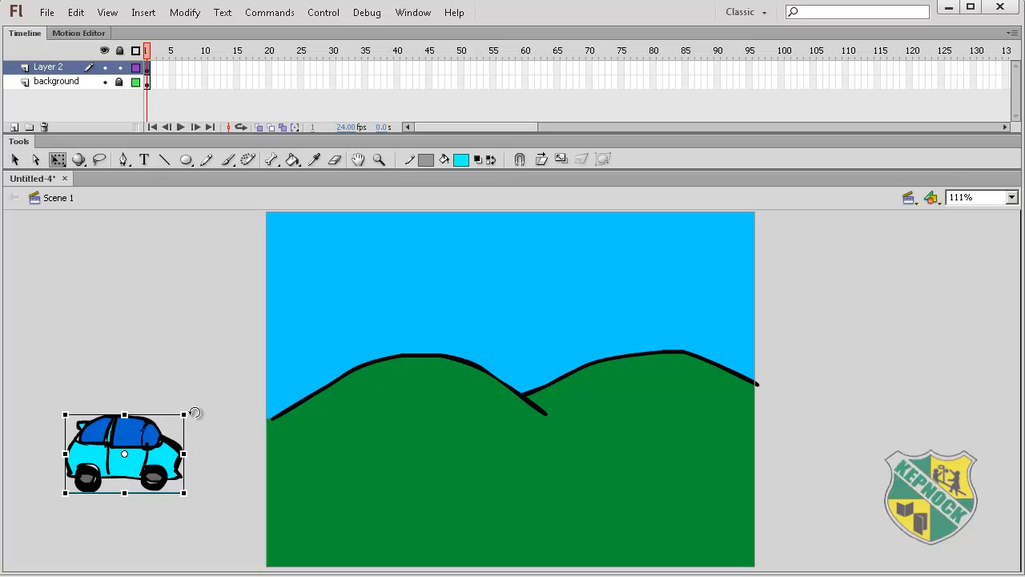
{"action": "left_click_drag", "start_coordinate": [183, 414], "coordinate": [218, 521]}
{"action": "left_click", "coordinate": [238, 538]}
{"action": "left_click", "coordinate": [192, 517]}
{"action": "left_click", "coordinate": [217, 480]}
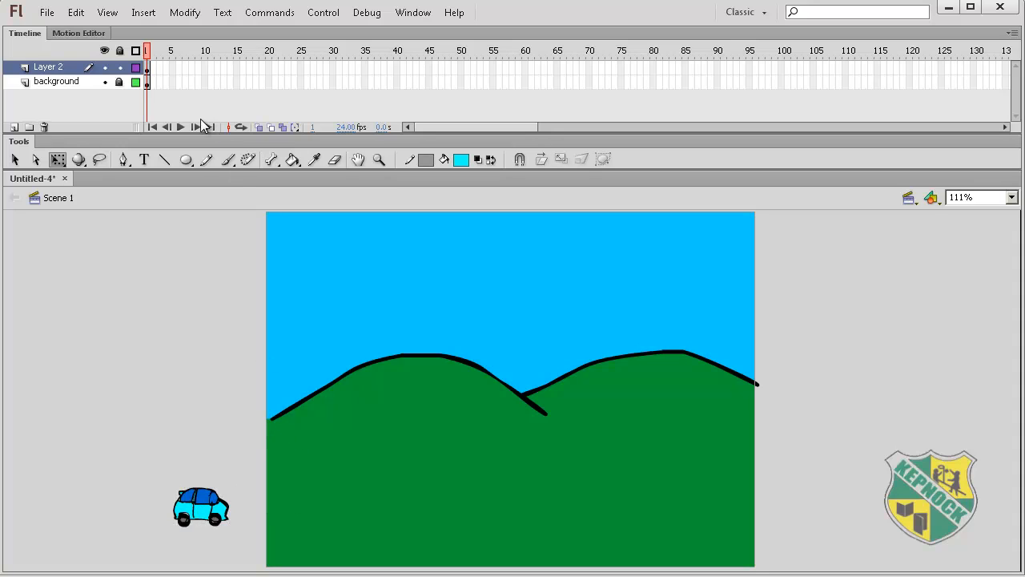
Step: Turn on onion skinning and insert keyframes at frames 2, 3 and 4, shifting the car slightly right in each
{"action": "key", "text": "F6"}
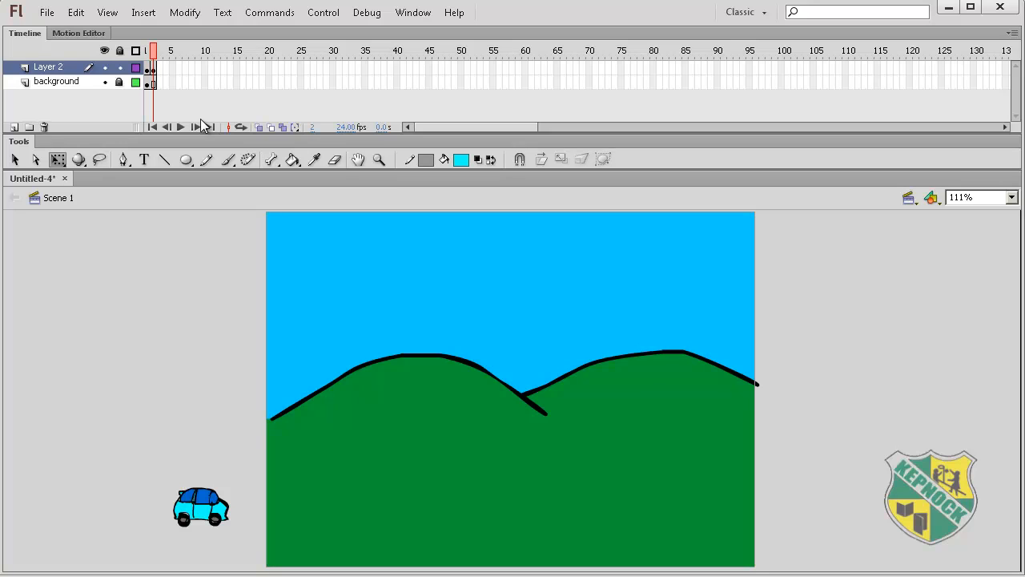
{"action": "left_click", "coordinate": [260, 128]}
{"action": "left_click_drag", "start_coordinate": [192, 485], "coordinate": [205, 485]}
{"action": "key", "text": "F6"}
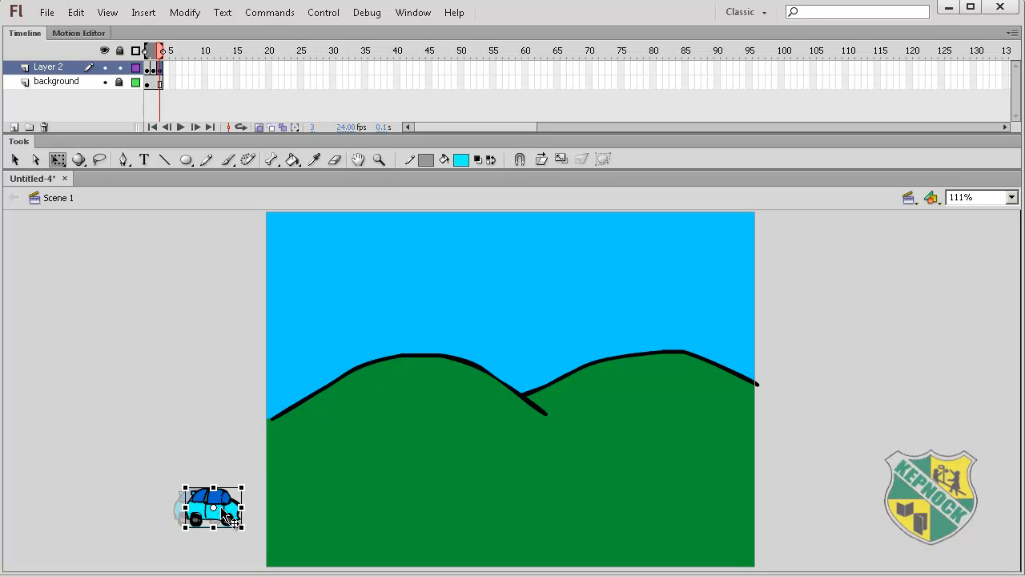
{"action": "left_click_drag", "start_coordinate": [229, 517], "coordinate": [239, 516]}
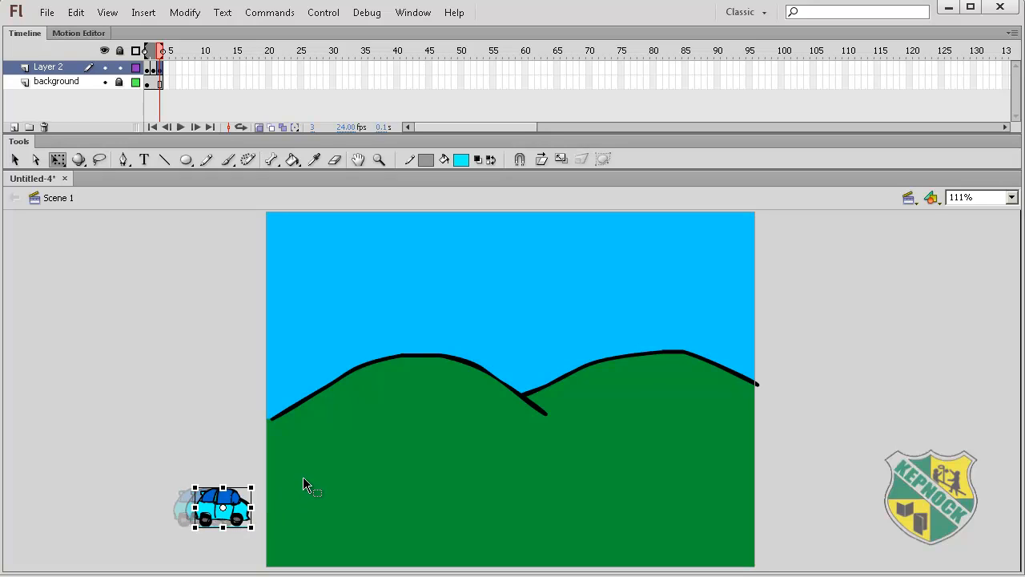
{"action": "key", "text": "F6"}
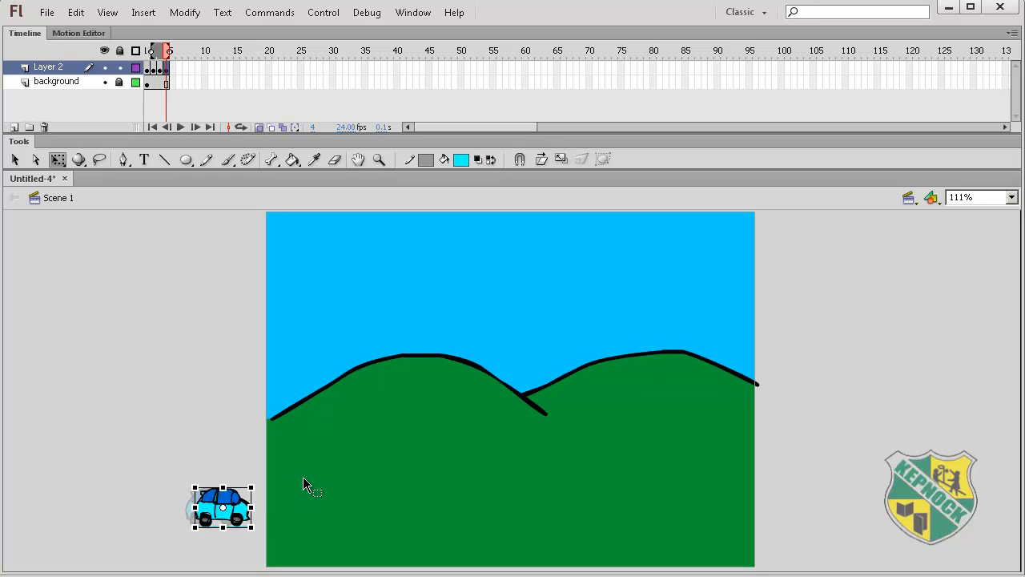
{"action": "left_click_drag", "start_coordinate": [235, 504], "coordinate": [253, 511]}
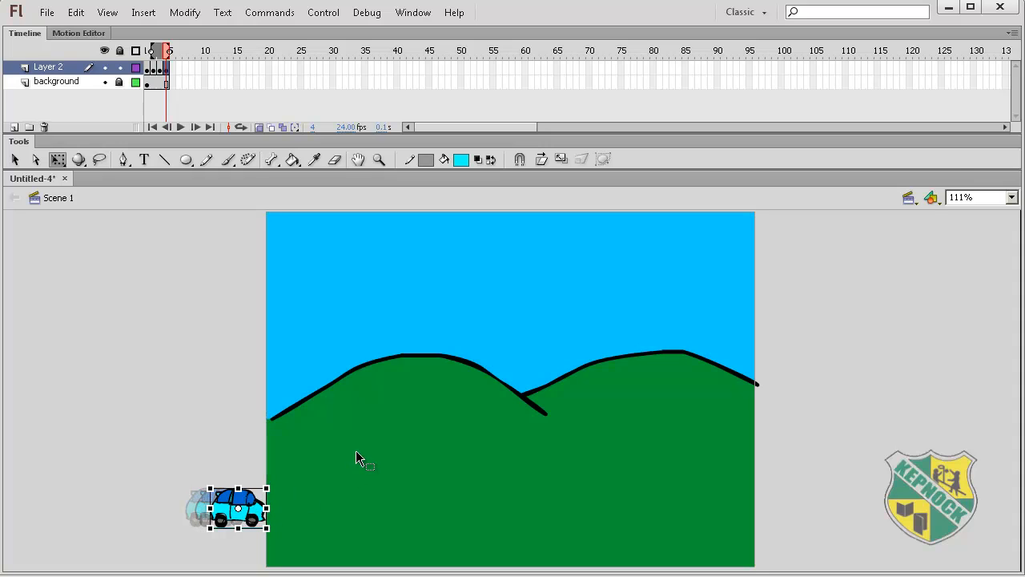
Step: Undo the keyframes on frames 2 to 4 and turn off onion skinning
{"action": "key", "text": "comma"}
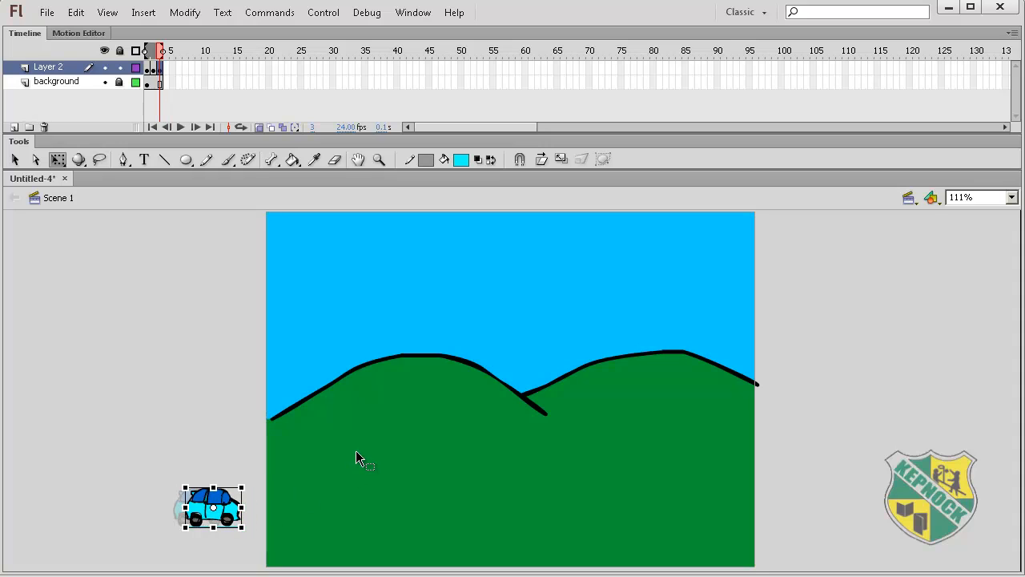
{"action": "key", "text": "comma"}
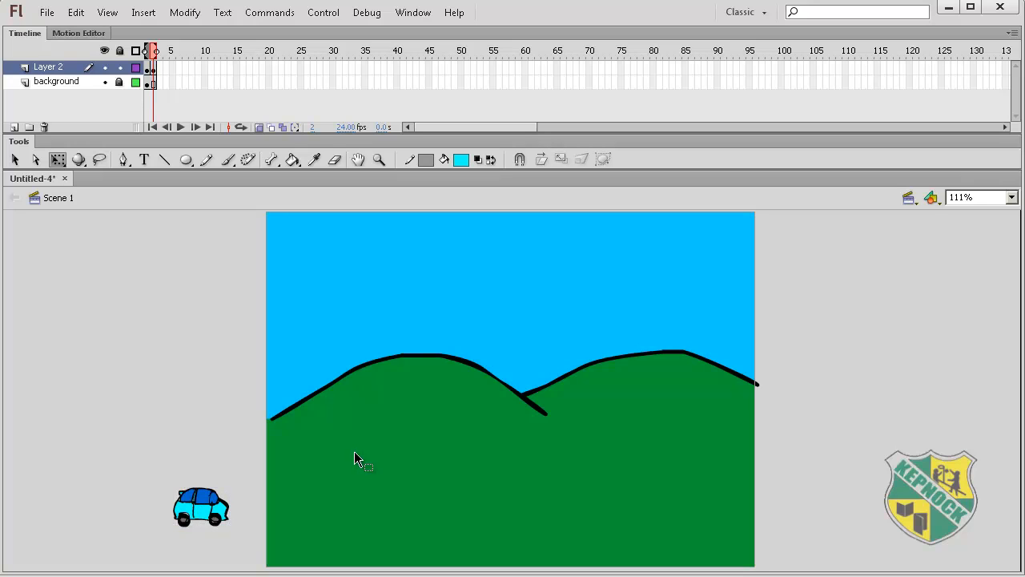
{"action": "key", "text": "comma"}
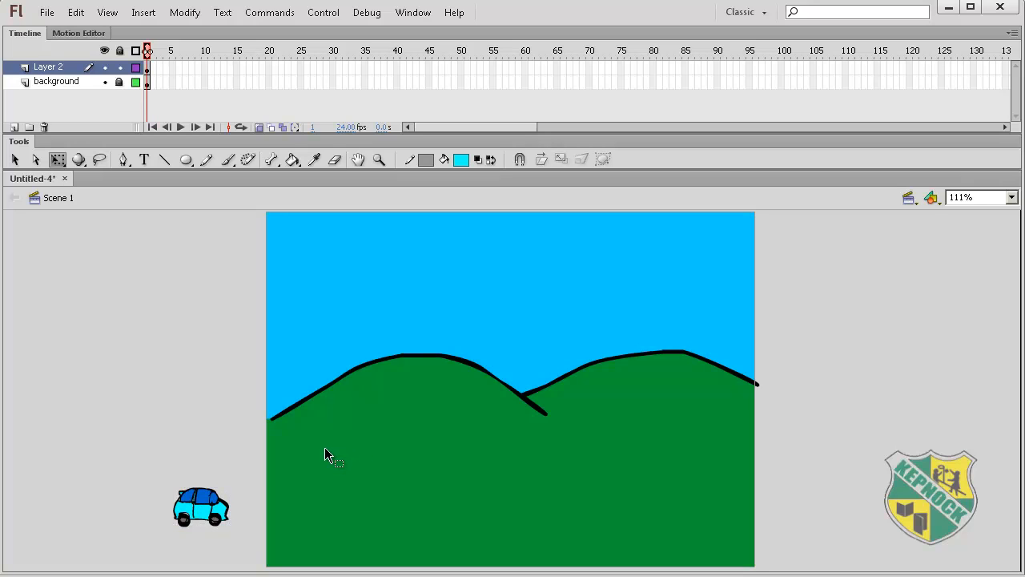
{"action": "left_click", "coordinate": [200, 500]}
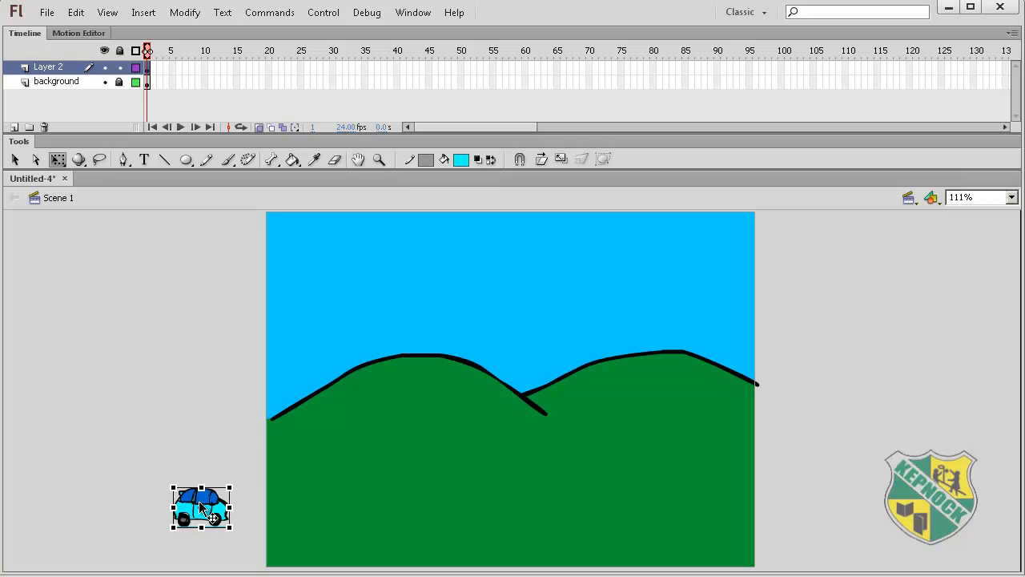
{"action": "left_click_drag", "start_coordinate": [199, 500], "coordinate": [216, 516]}
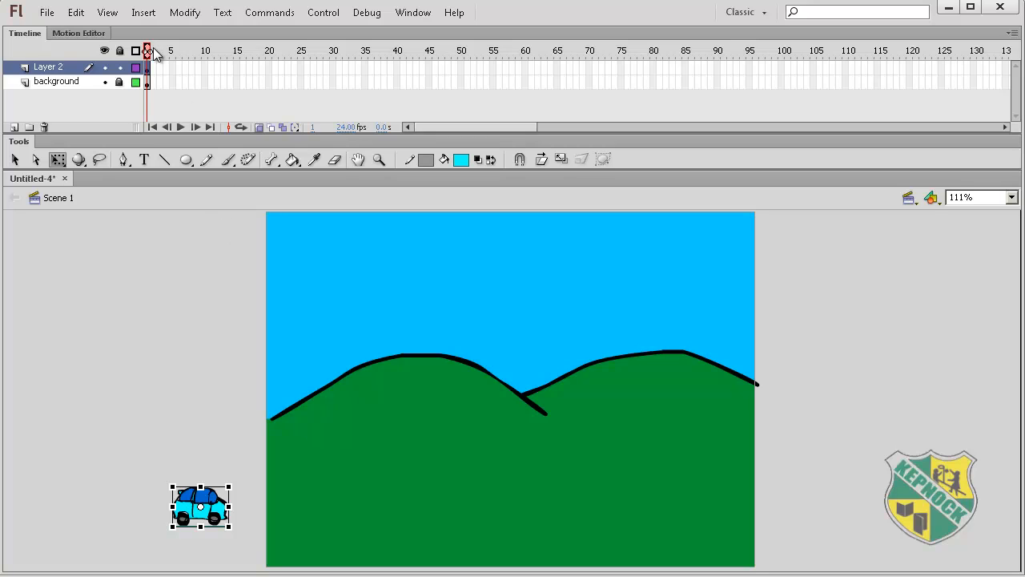
{"action": "left_click", "coordinate": [260, 127]}
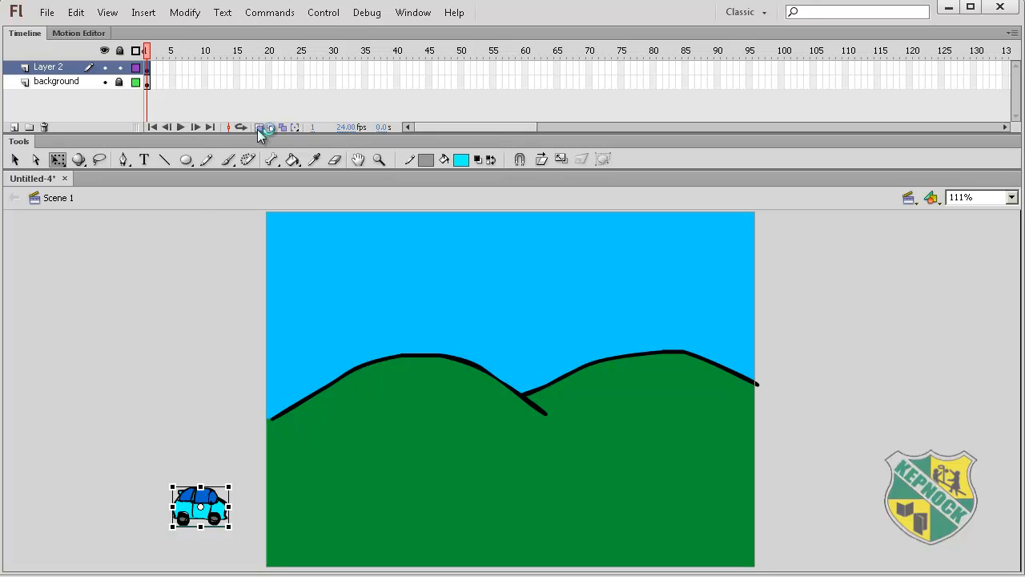
Step: Try a keyframe at frame 65 of Layer 2 alone, undo it, and select frame 65 on both layers
{"action": "left_click", "coordinate": [155, 48]}
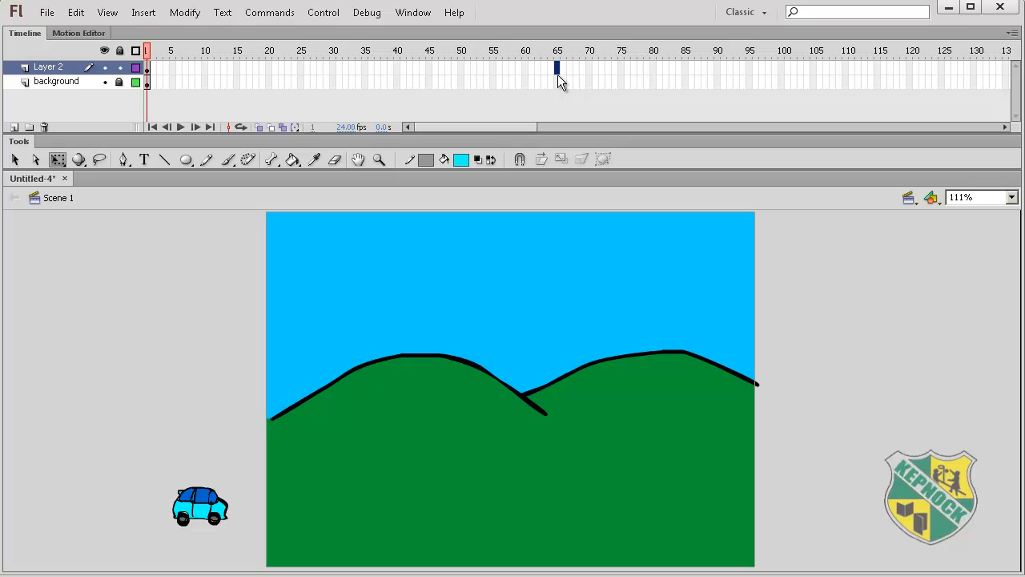
{"action": "key", "text": "F6"}
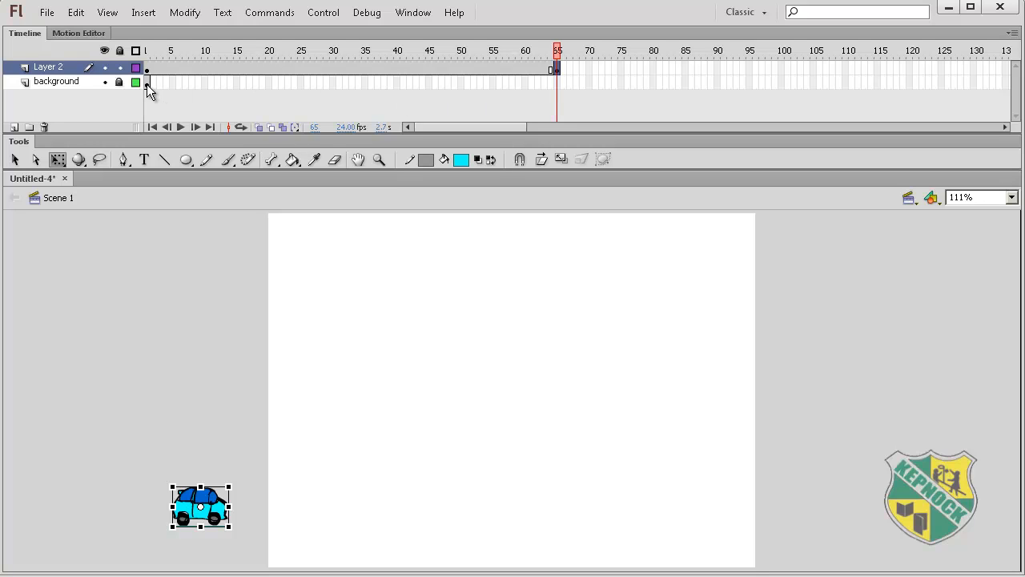
{"action": "key", "text": "shift+comma"}
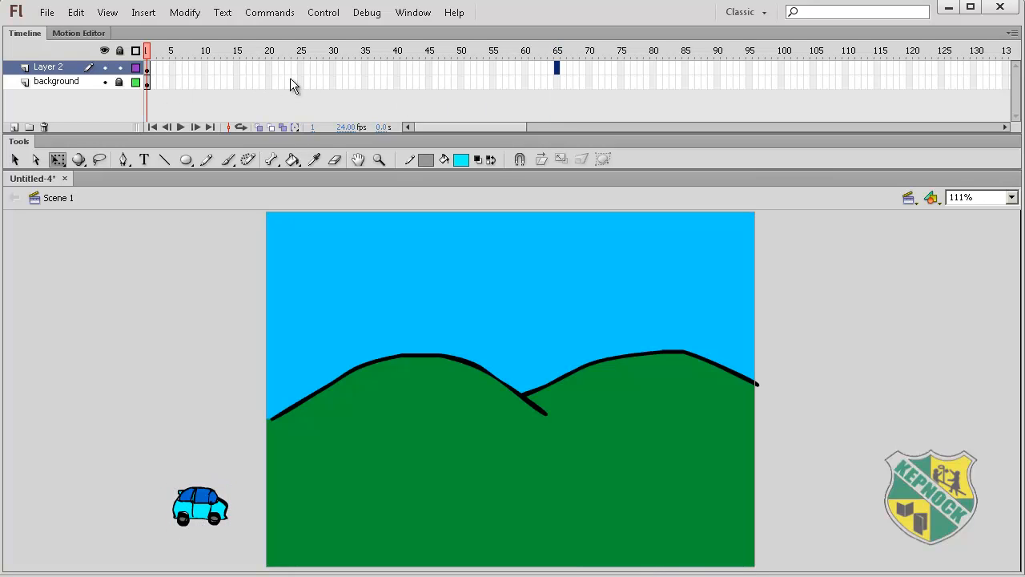
{"action": "left_click", "coordinate": [558, 81]}
{"action": "left_click", "coordinate": [558, 82]}
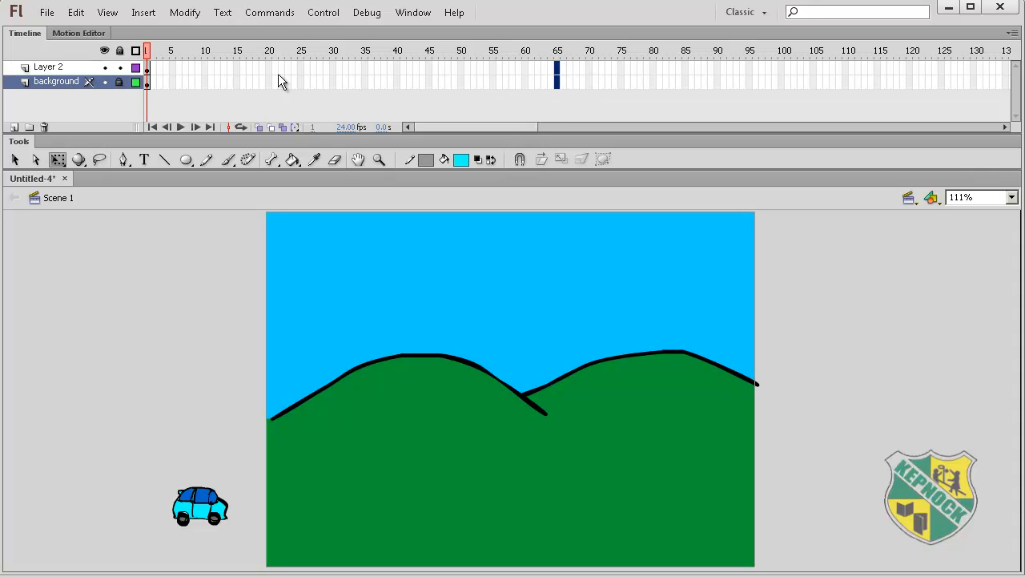
Step: Rename Layer 2 as car
{"action": "double_click", "coordinate": [48, 69]}
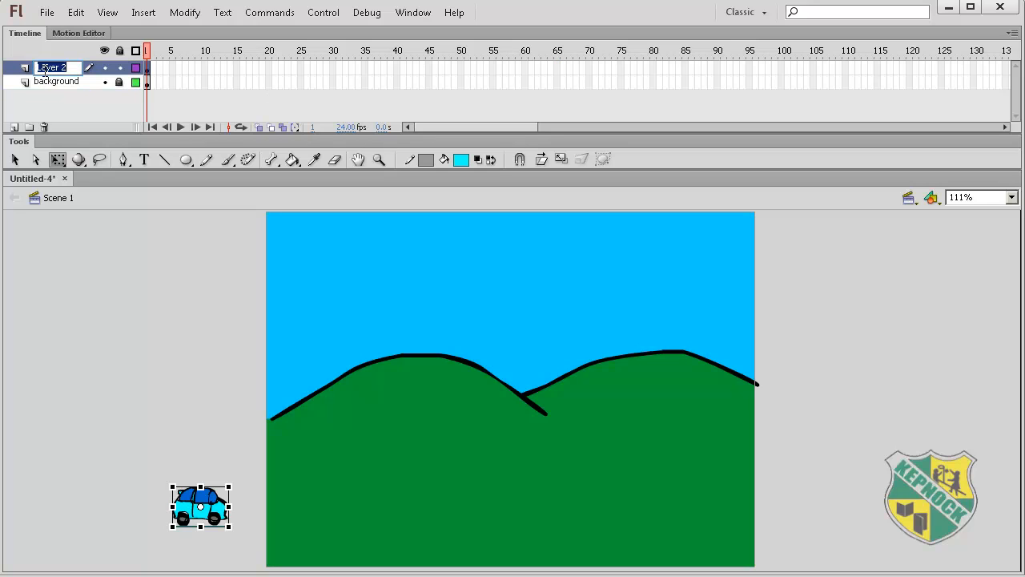
{"action": "type", "text": "car"}
{"action": "left_click", "coordinate": [185, 68]}
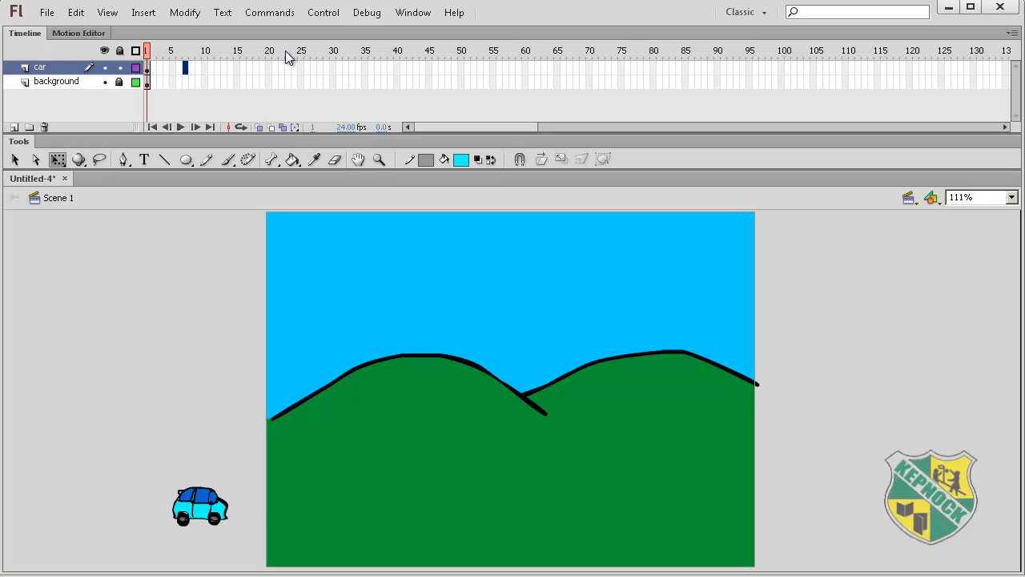
Step: Insert keyframes at frame 65 on both the car and background layers
{"action": "left_click", "coordinate": [557, 68]}
{"action": "left_click_drag", "start_coordinate": [565, 79], "coordinate": [568, 81]}
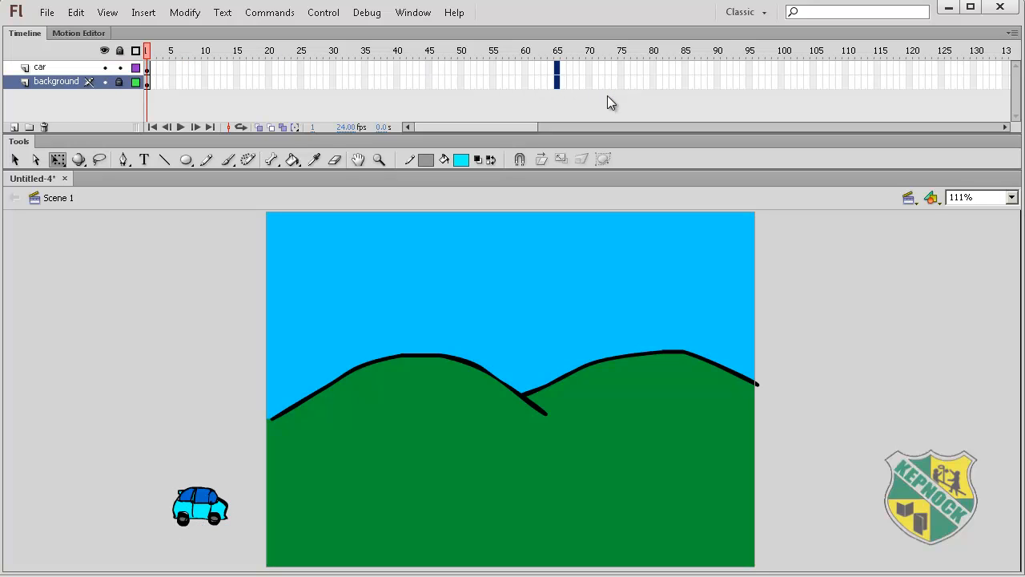
{"action": "key", "text": "F5"}
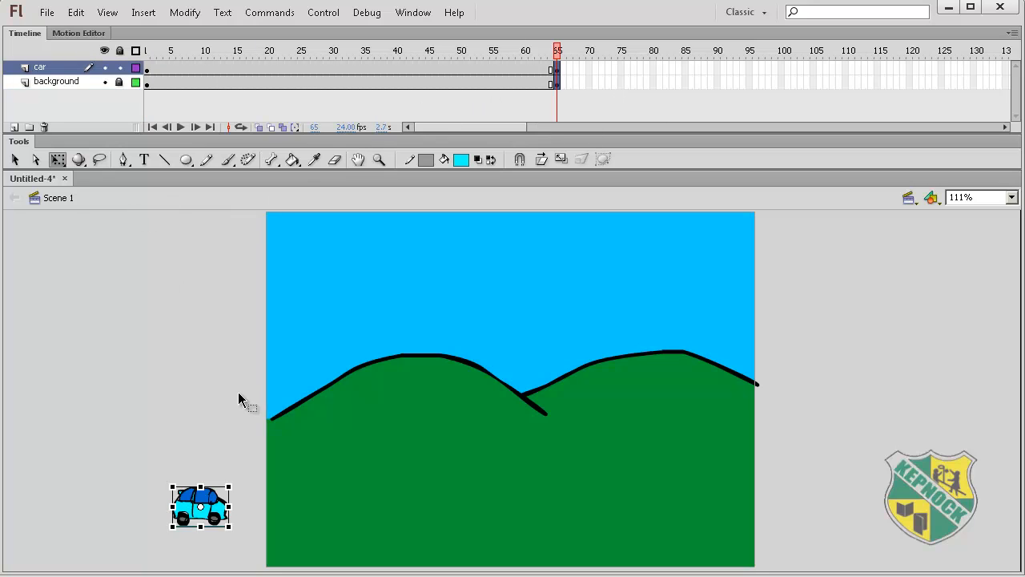
Step: At frame 65, move the car horizontally across the scene until it sits just off the stage's right edge
{"action": "left_click", "coordinate": [191, 453]}
{"action": "left_click", "coordinate": [212, 516]}
{"action": "left_click_drag", "start_coordinate": [214, 513], "coordinate": [859, 513]}
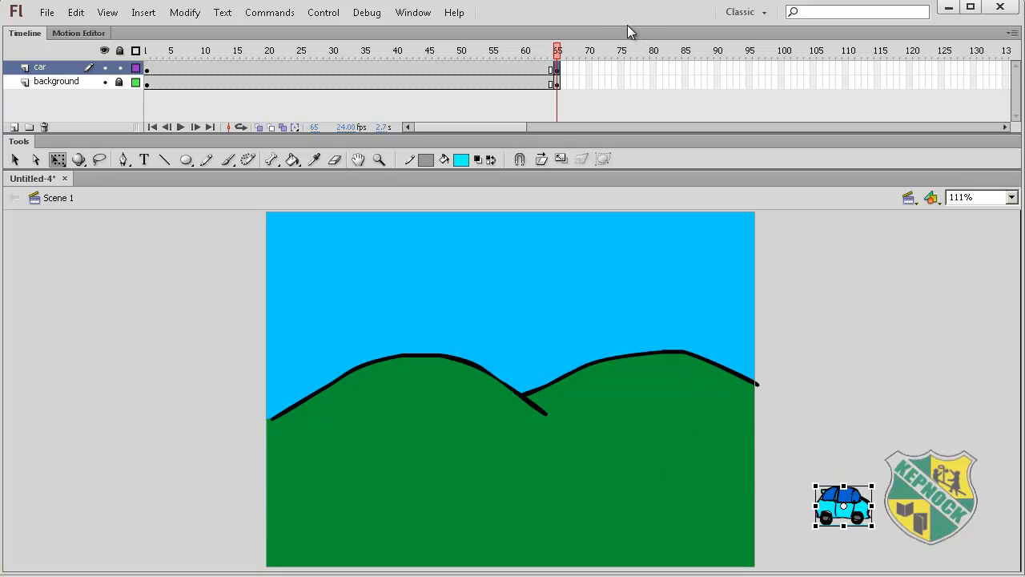
Step: Create a classic tween on the car layer between the keyframes at frames 1 and 65
{"action": "left_click_drag", "start_coordinate": [555, 48], "coordinate": [577, 96]}
{"action": "left_click_drag", "start_coordinate": [555, 49], "coordinate": [316, 64]}
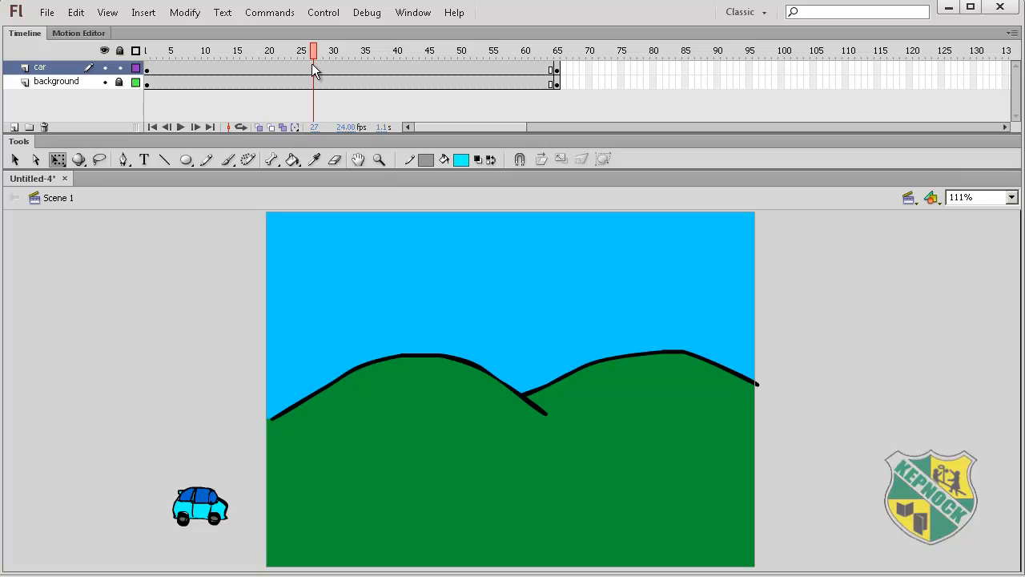
{"action": "left_click", "coordinate": [314, 67]}
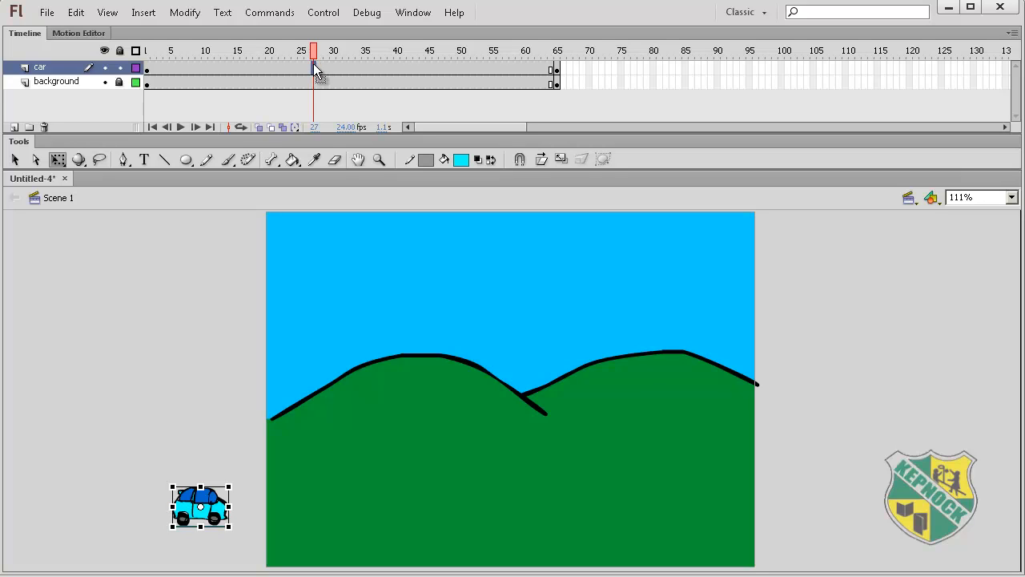
{"action": "right_click", "coordinate": [313, 66]}
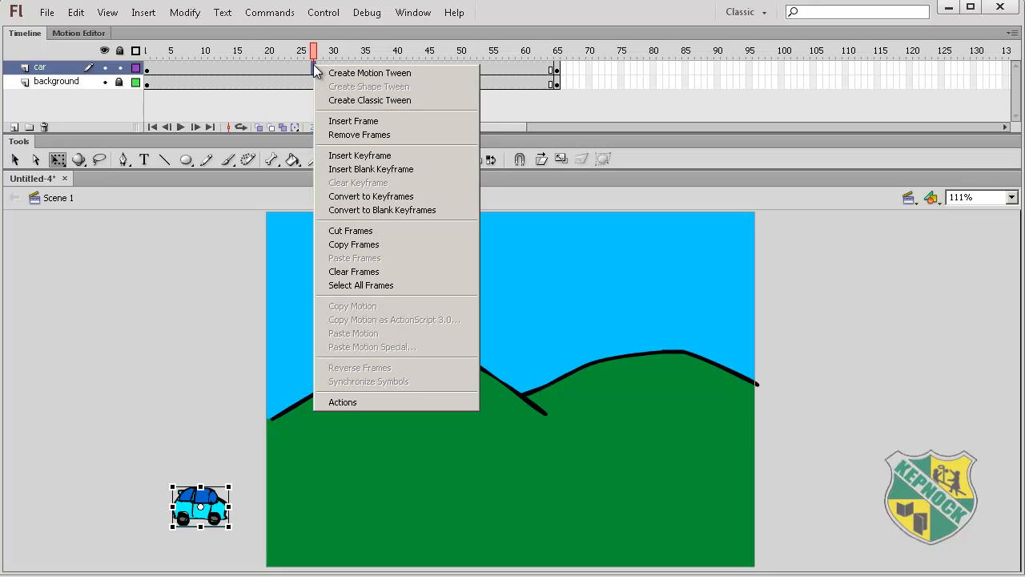
{"action": "left_click", "coordinate": [336, 101]}
Step: Scrub the car's tween back to frame 1 and run the movie to test the animation
{"action": "left_click_drag", "start_coordinate": [315, 53], "coordinate": [136, 251]}
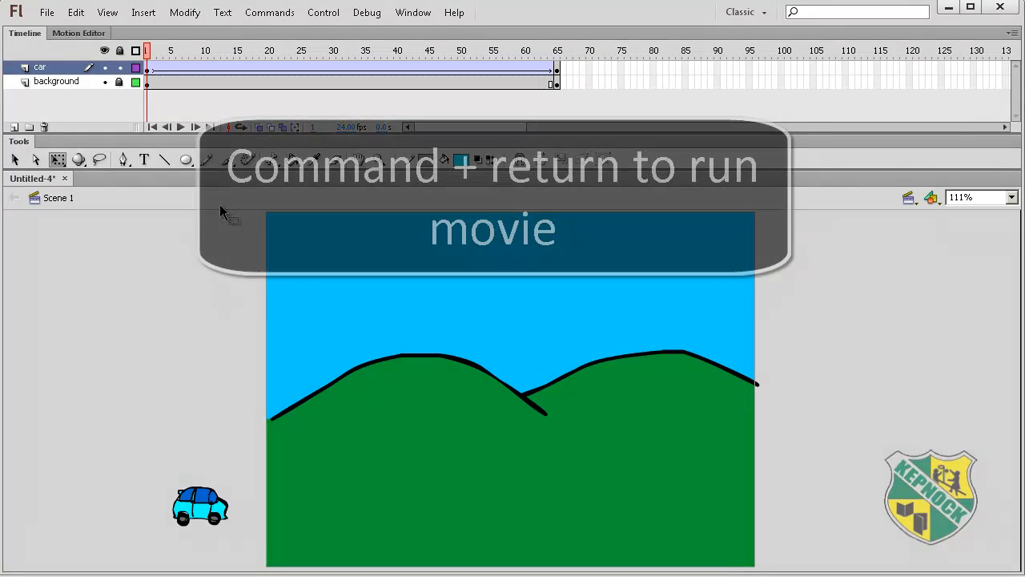
{"action": "key", "text": "ctrl+Return"}
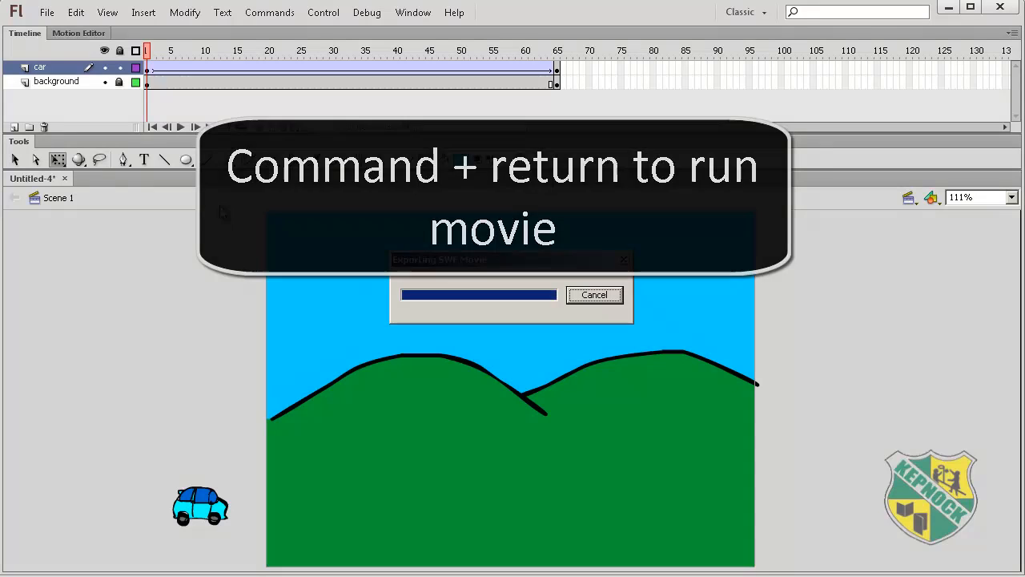